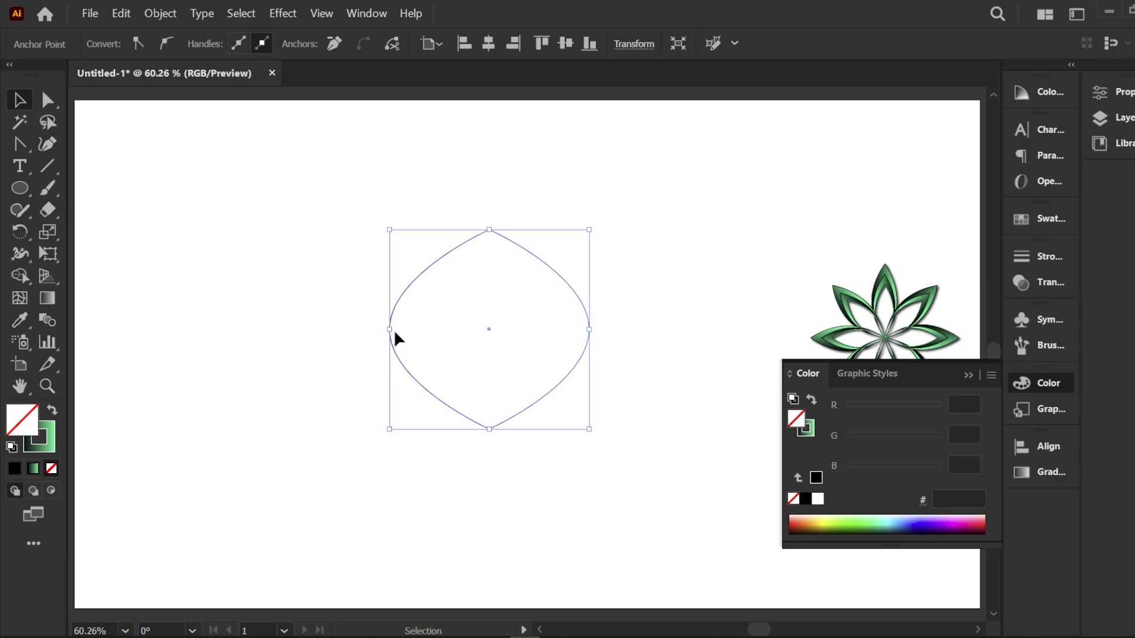
Narrow the pointed shape into a slim upright petal and move it to the middle-left area of the artboard
drag(390, 329, 536, 328)
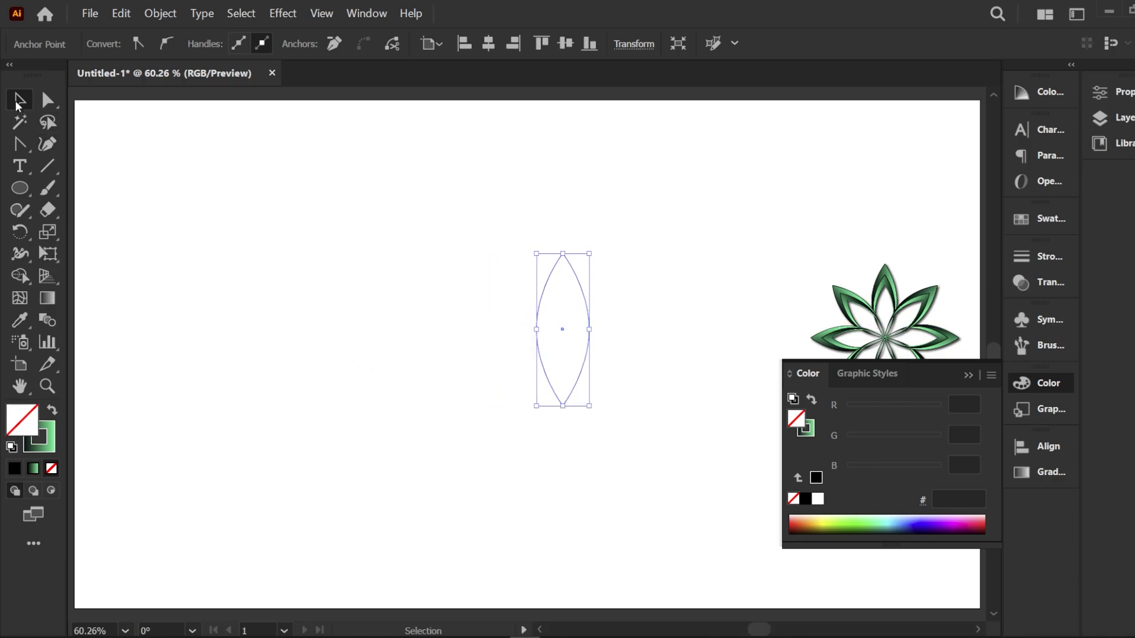
click(313, 273)
drag(582, 288, 466, 270)
drag(474, 311, 467, 310)
click(465, 269)
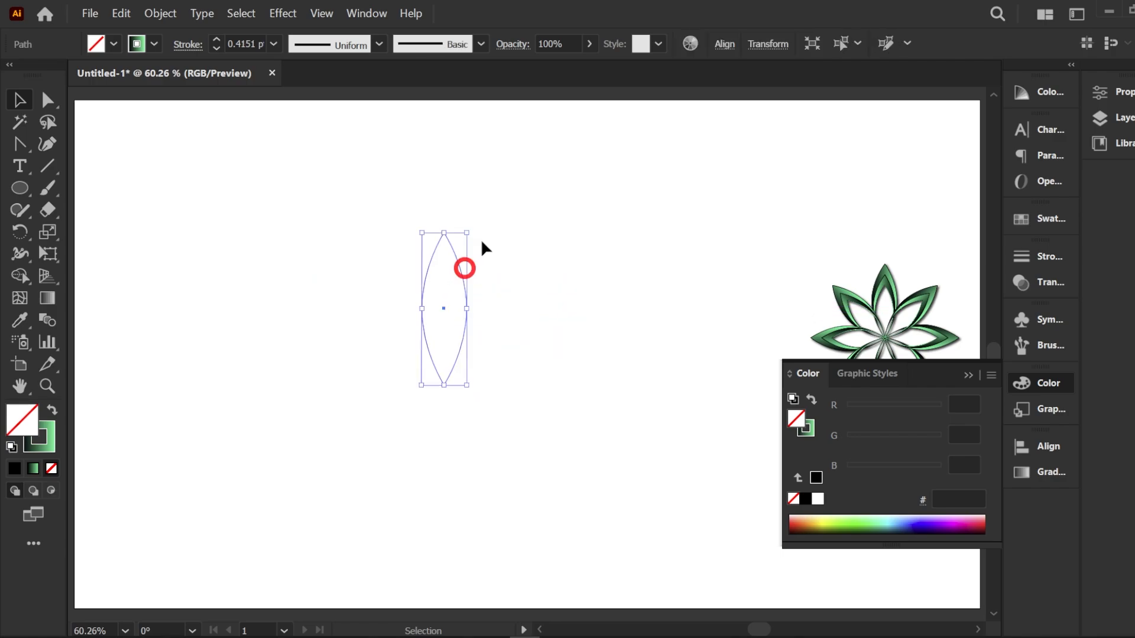
click(535, 260)
click(458, 258)
Copy the petal, paste it in front, and scale the copy down proportionally towards its bottom tip
click(120, 14)
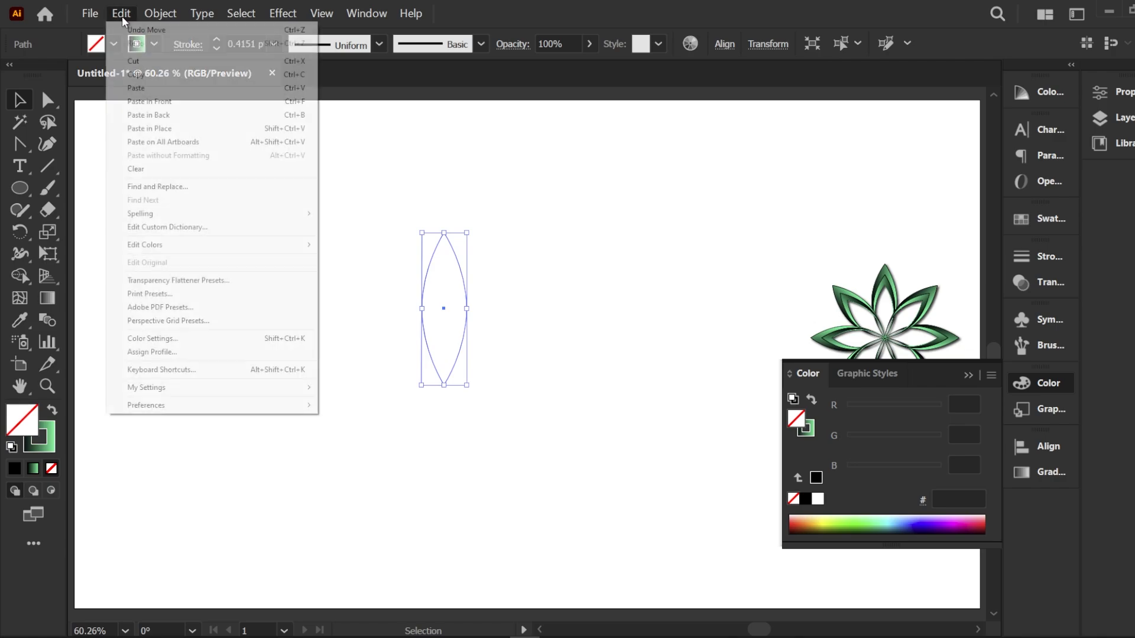
click(160, 78)
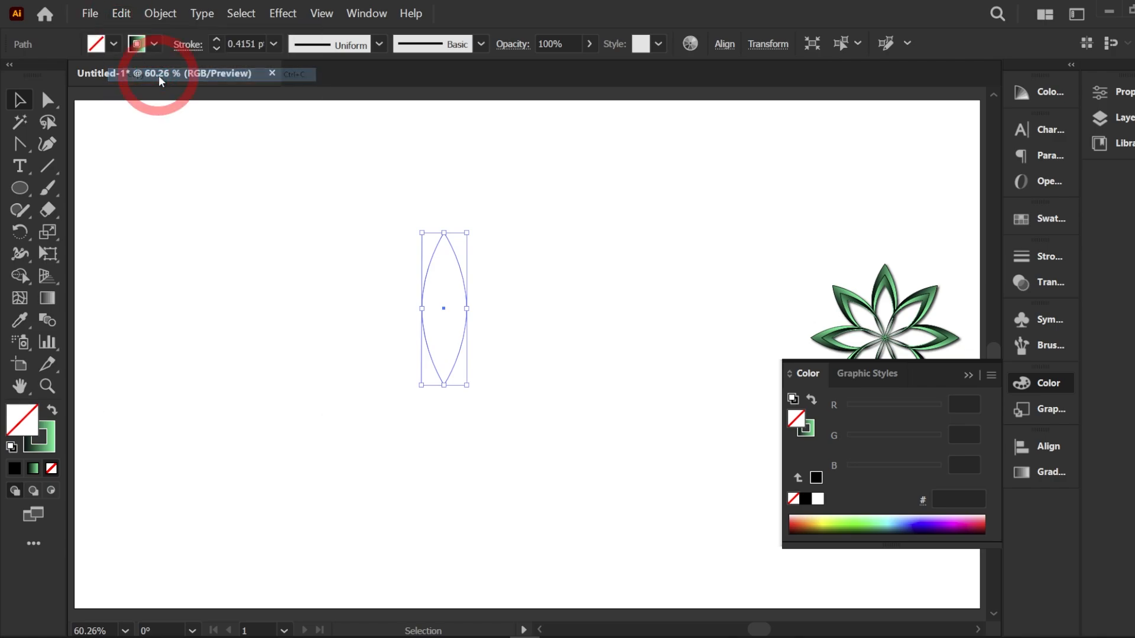
click(121, 13)
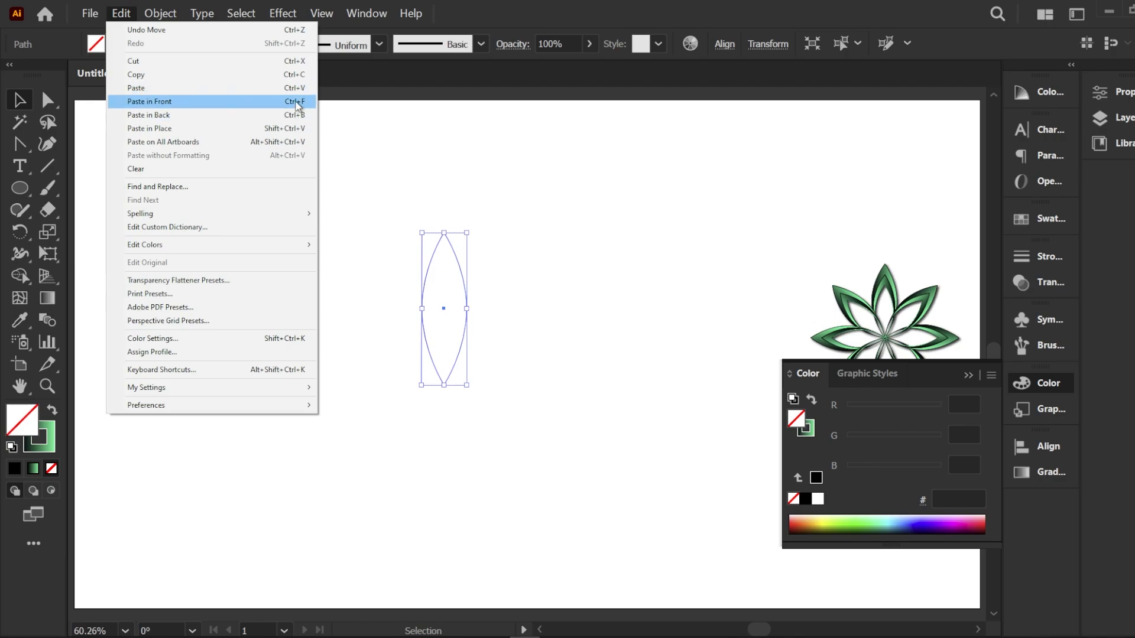
click(157, 102)
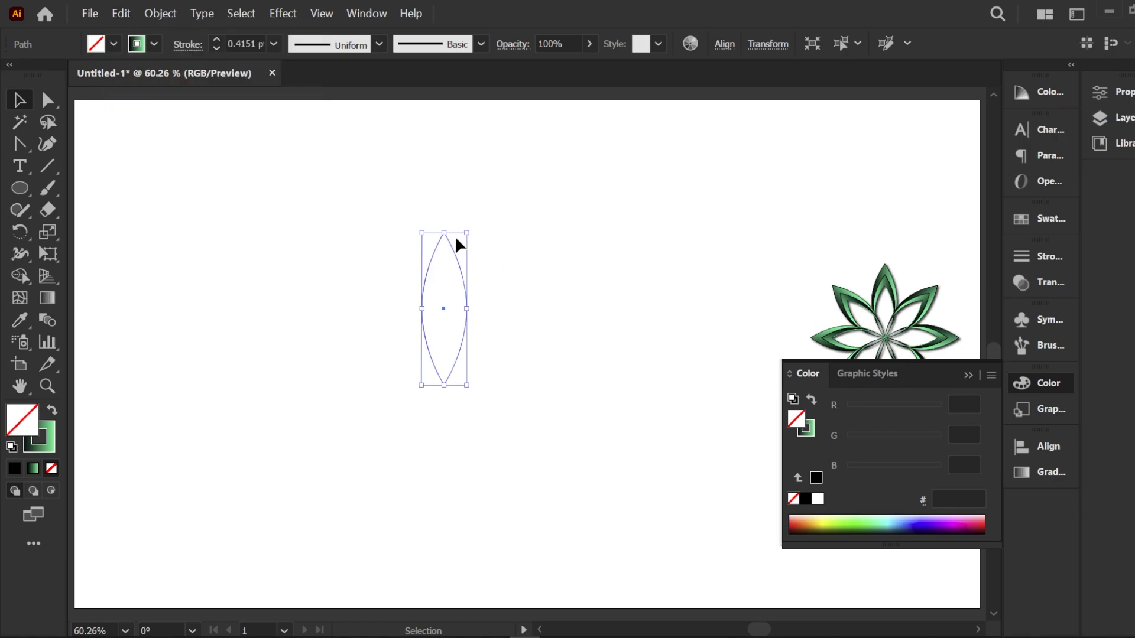
drag(444, 233, 446, 261)
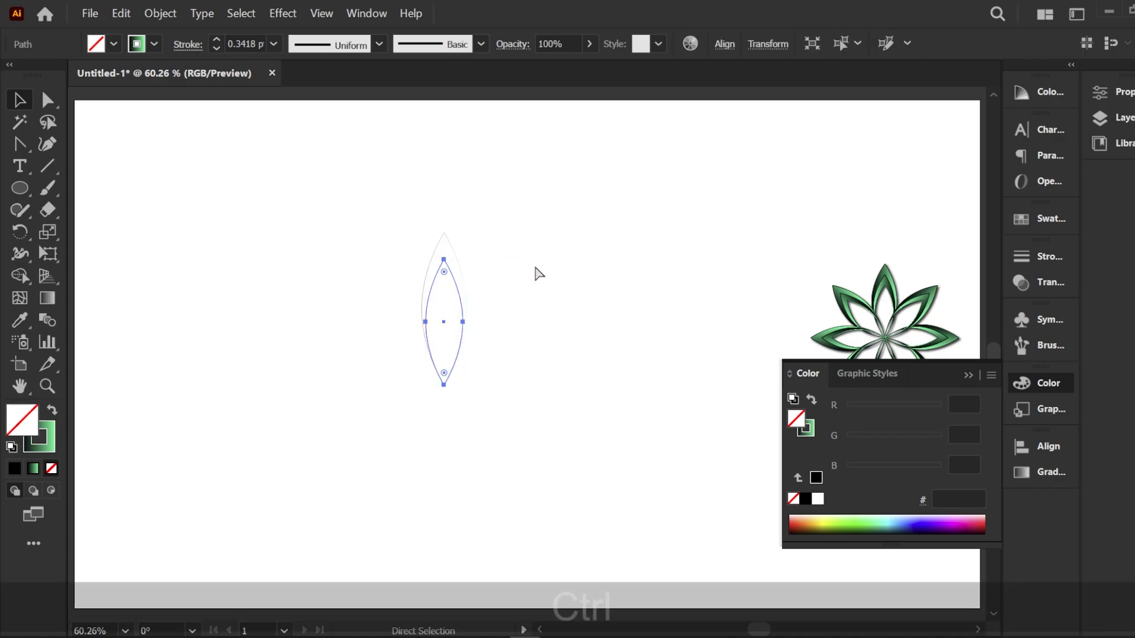
Duplicate the smaller petal in place and scale the duplicate down towards the shared bottom tip to form a third nested outline
key(ctrl+c)
key(ctrl+f)
mouse_move(448, 261)
mouse_down()
mouse_move(444, 251)
mouse_move(448, 284)
mouse_up()
click(472, 281)
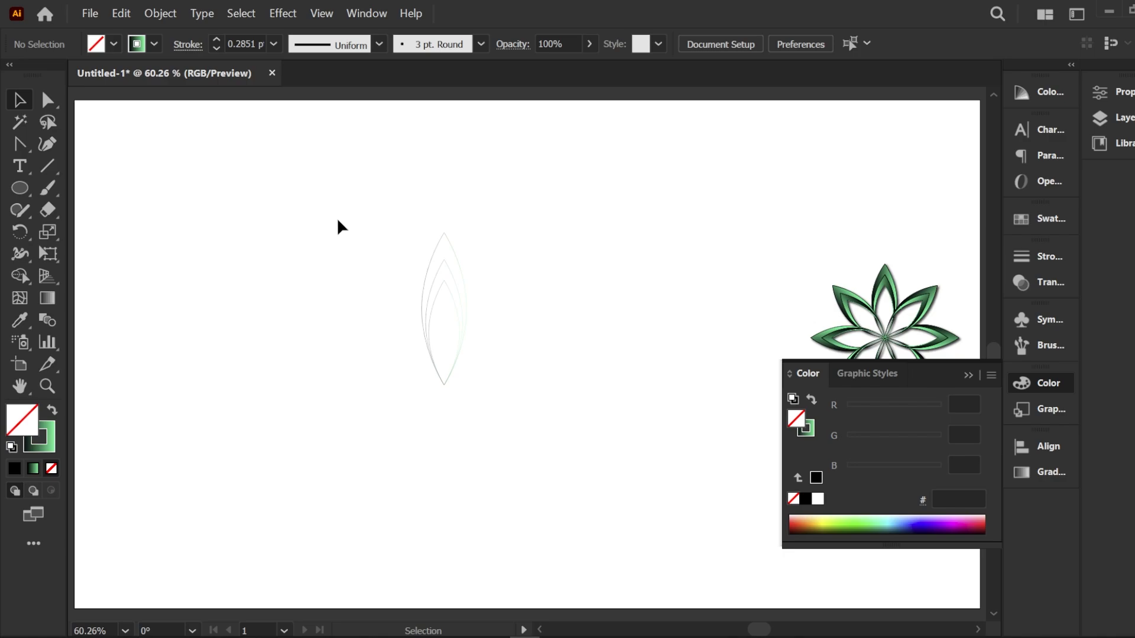
Select all three nested petals and separate the inner, middle and outer regions with the Shape Builder
drag(308, 206, 513, 396)
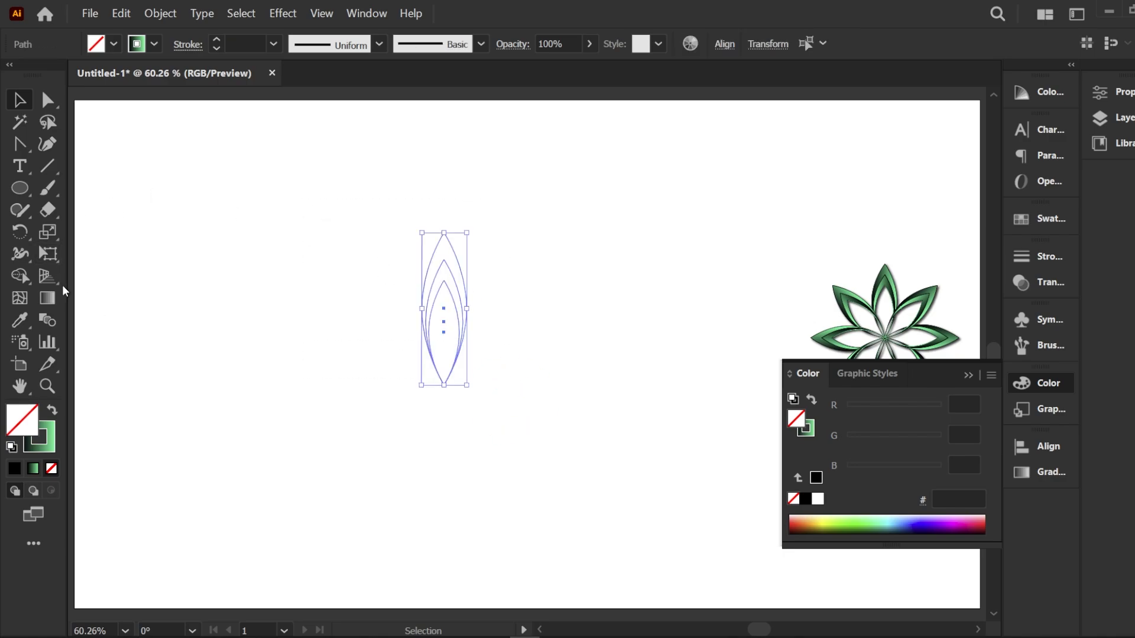
drag(20, 275, 120, 280)
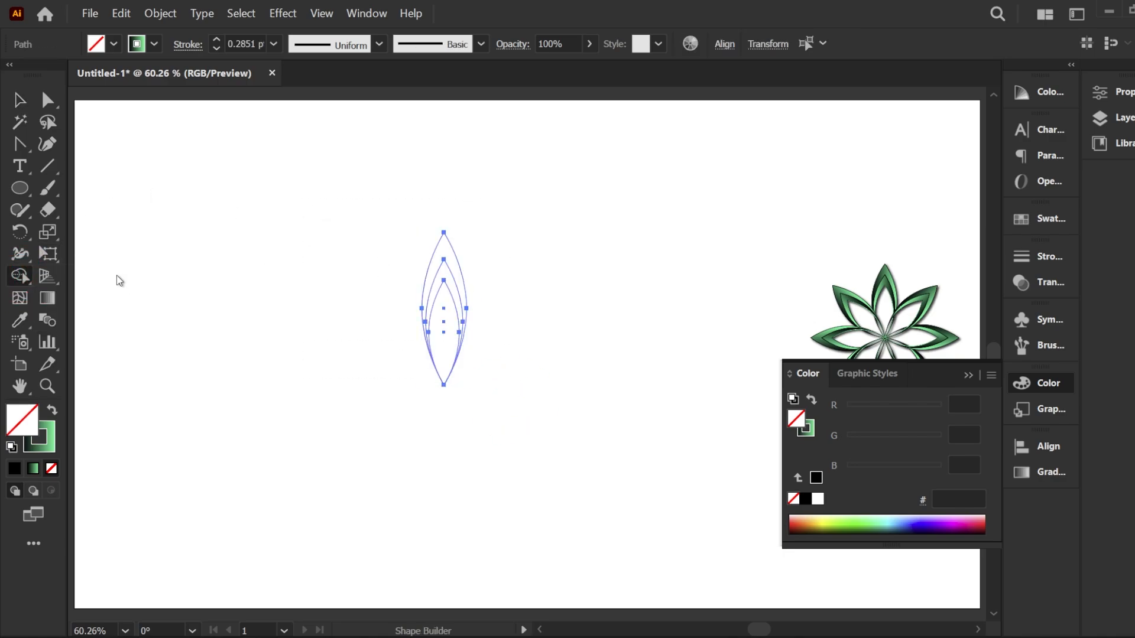
click(442, 304)
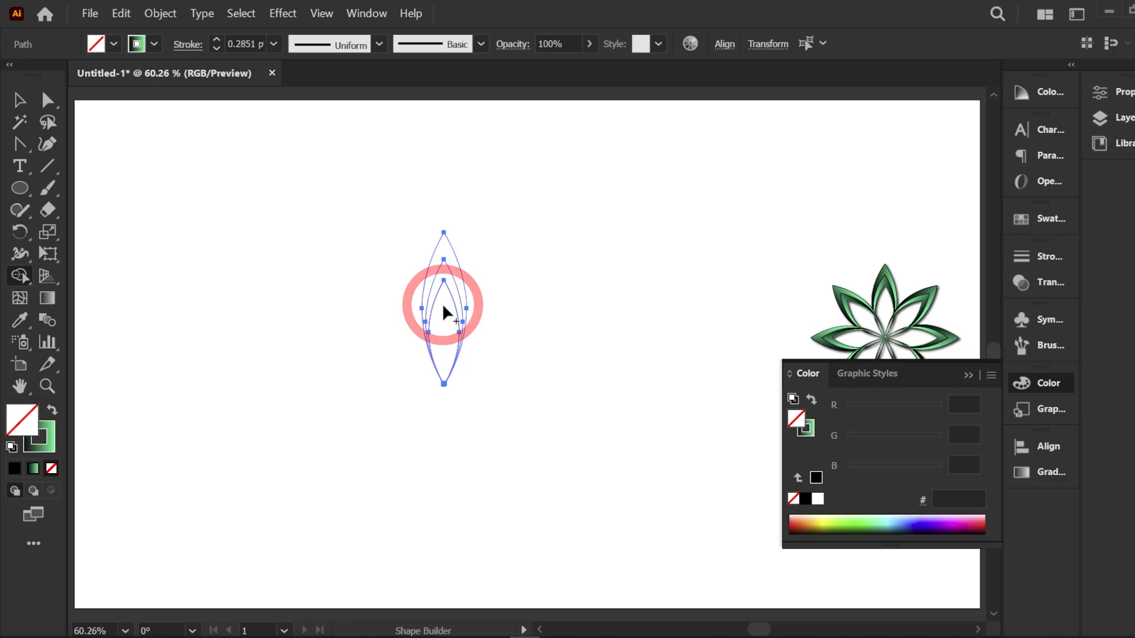
click(442, 266)
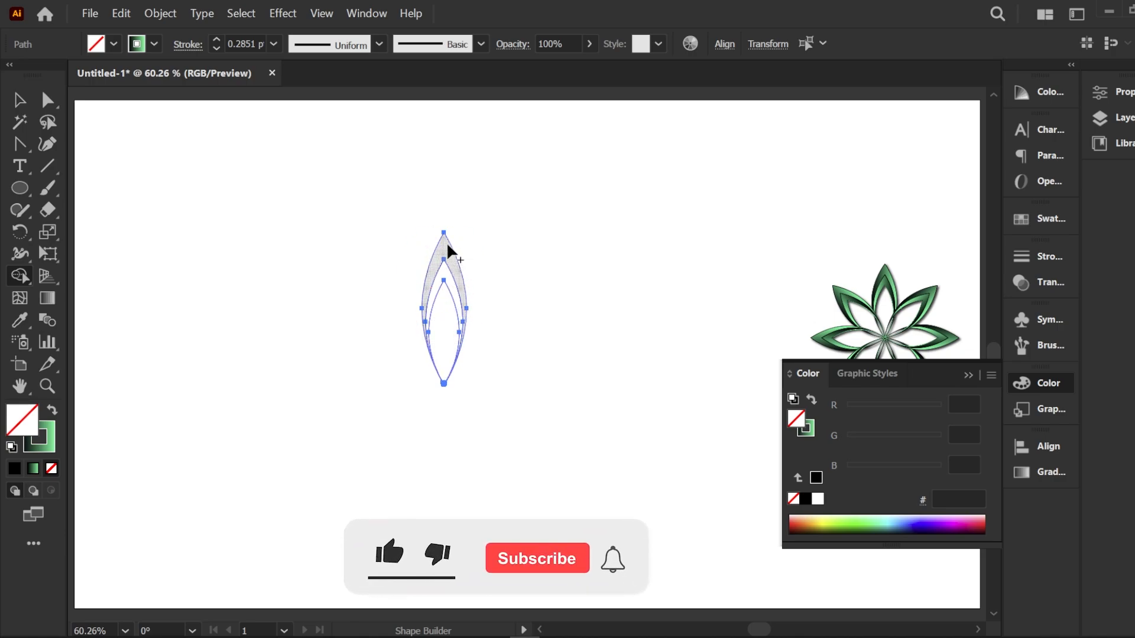
click(446, 243)
key(v)
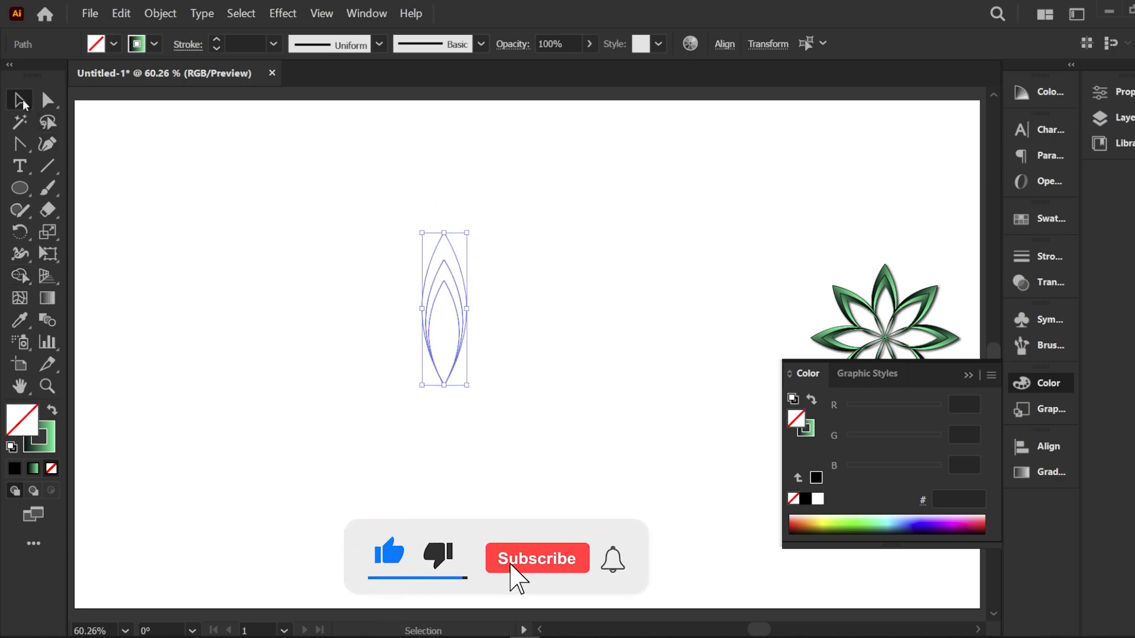
Move the black-to-green gradient ellipse from above the artboard to a spot beside the petal outlines
click(288, 272)
click(446, 277)
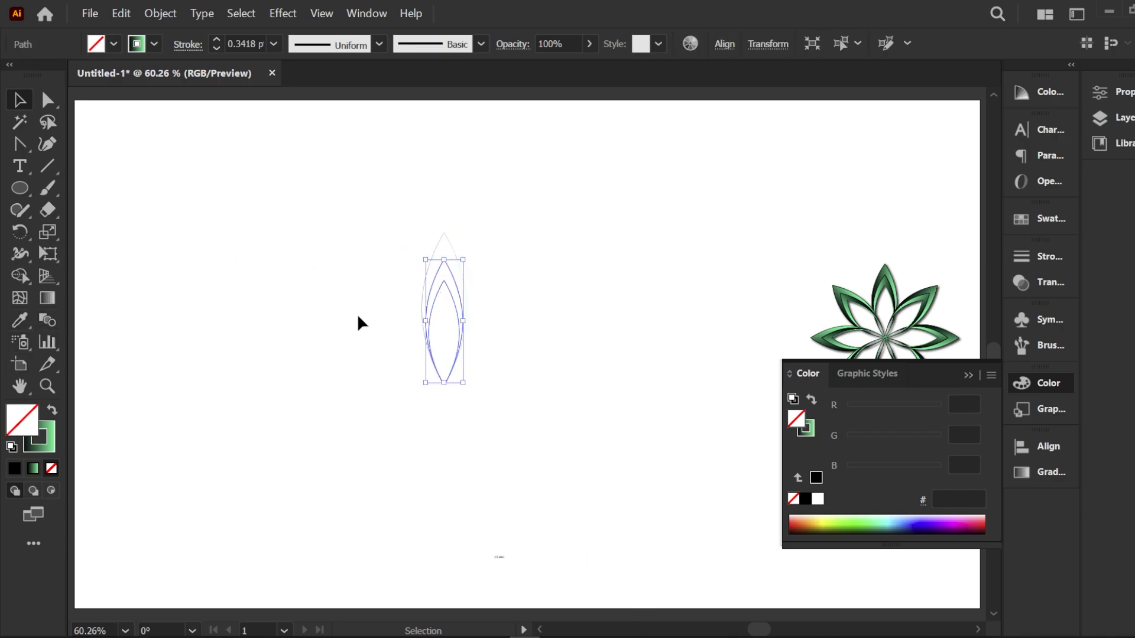
click(20, 322)
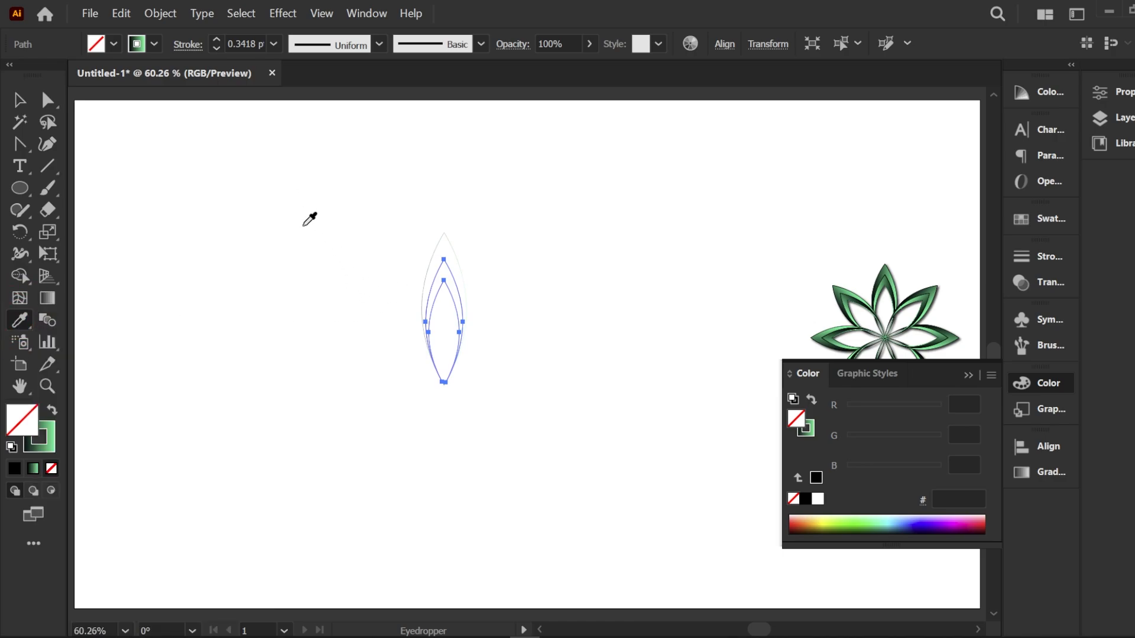
alt+scroll(360, 251, down, 2)
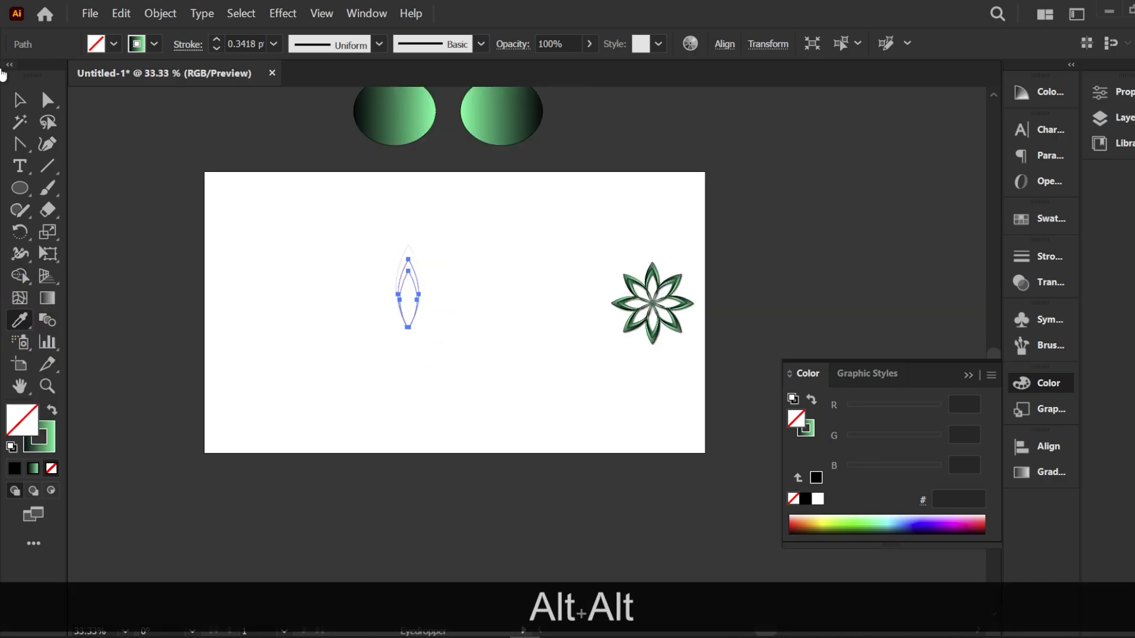
click(20, 100)
click(284, 241)
drag(397, 145, 313, 257)
click(320, 304)
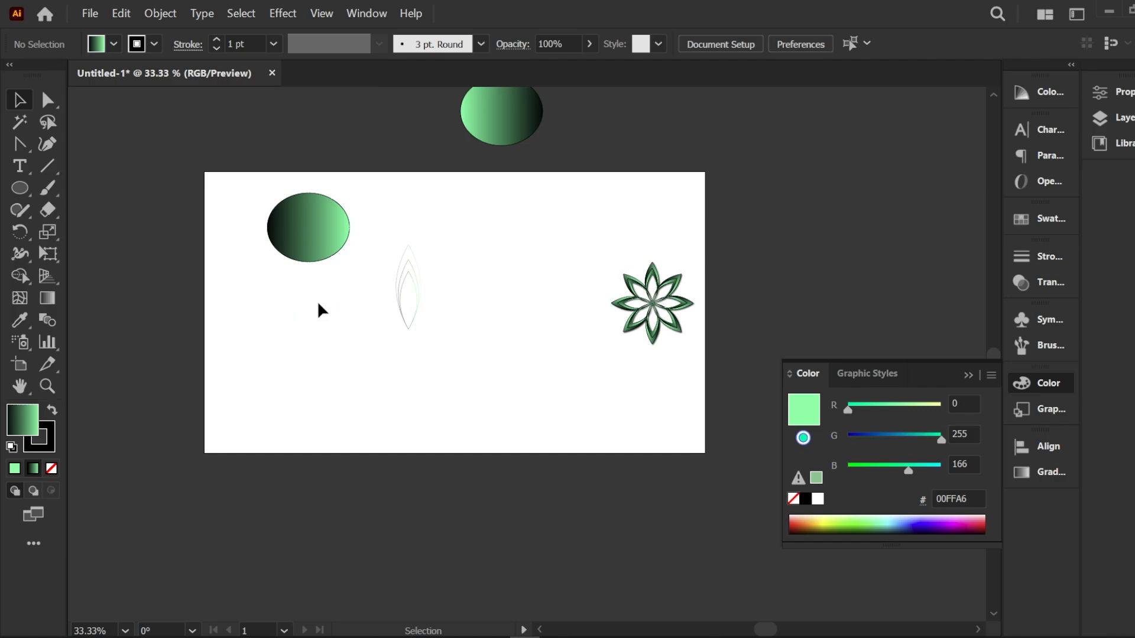
Inspect the ellipse's linear gradient and its color stops
alt+scroll(319, 289, up, 1)
click(291, 192)
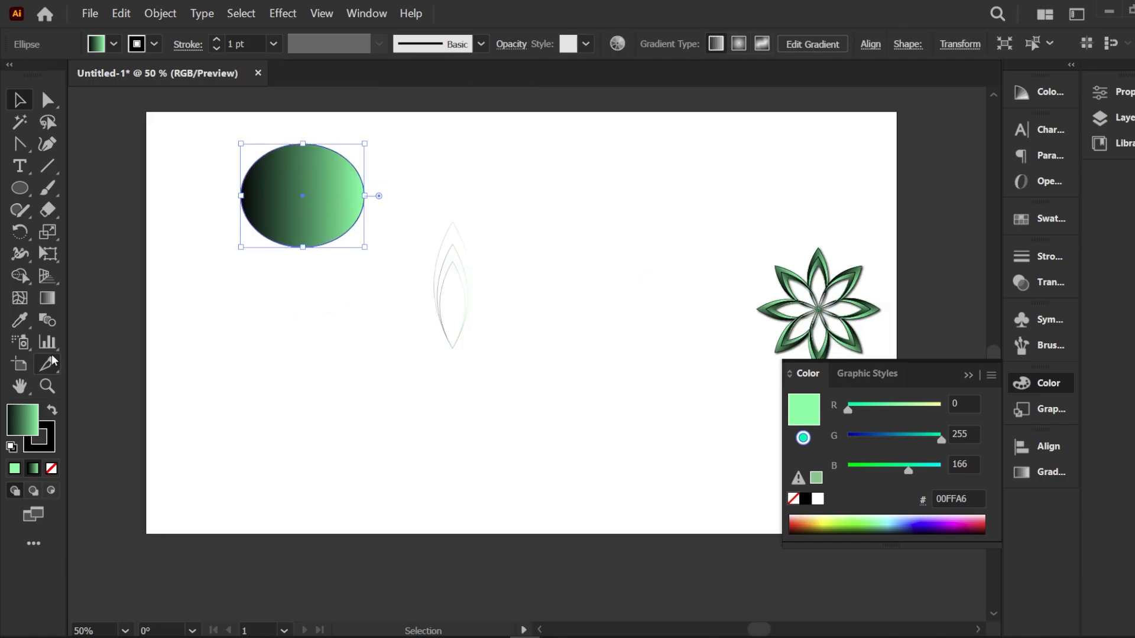
click(48, 300)
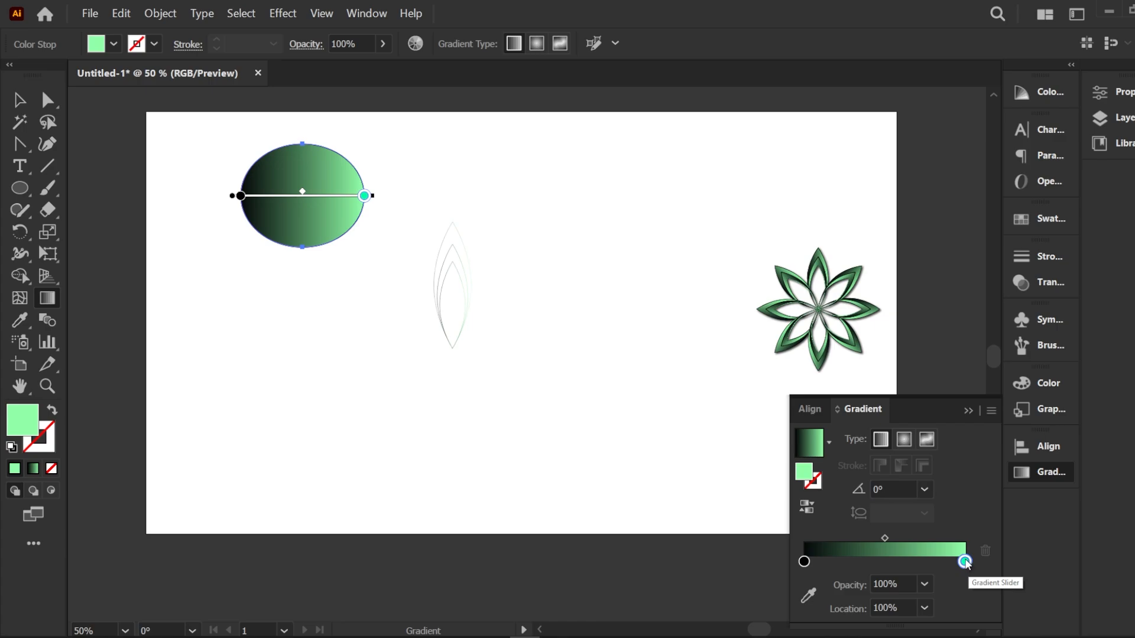
key(v)
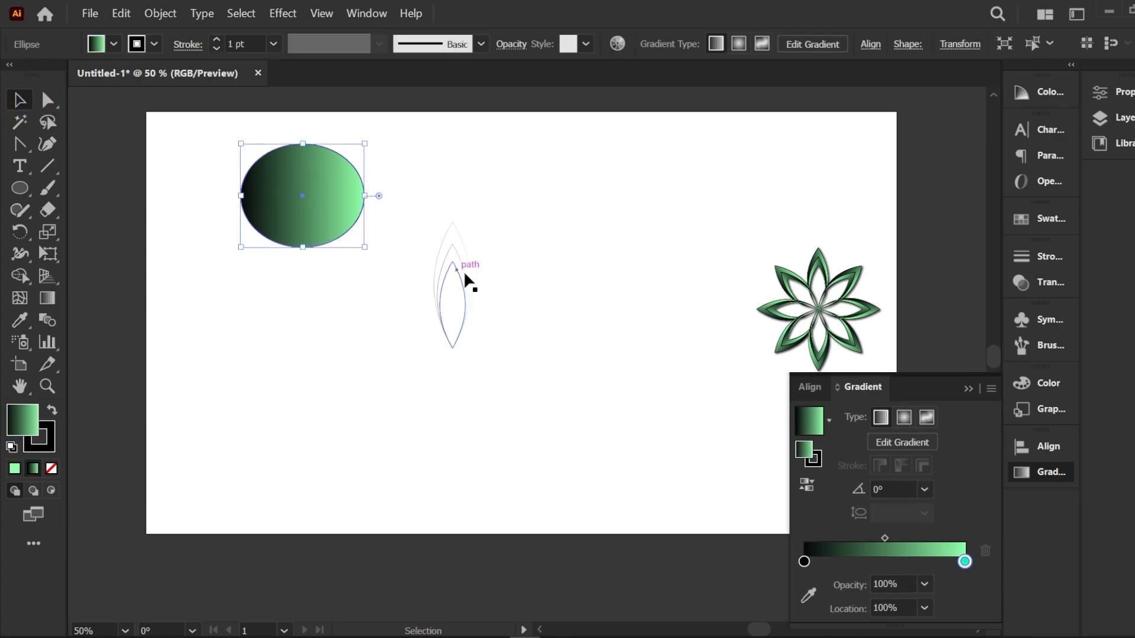
click(456, 252)
click(515, 290)
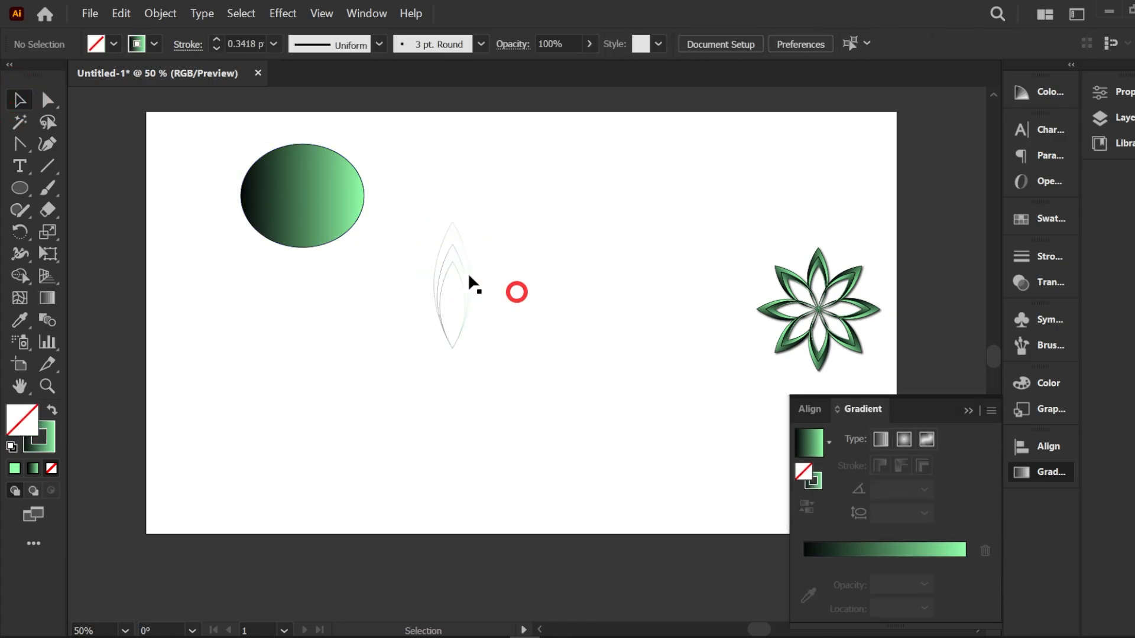
click(294, 204)
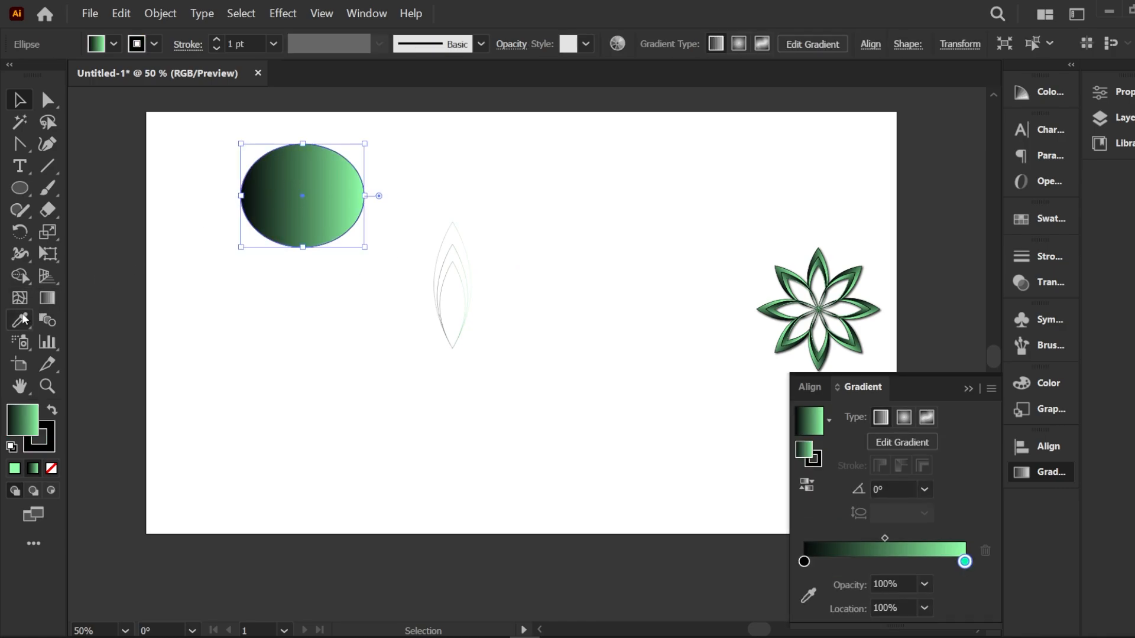
click(20, 277)
key(v)
Try the ellipse's gradient on all three petal shapes and clear their fill again
drag(392, 198, 546, 460)
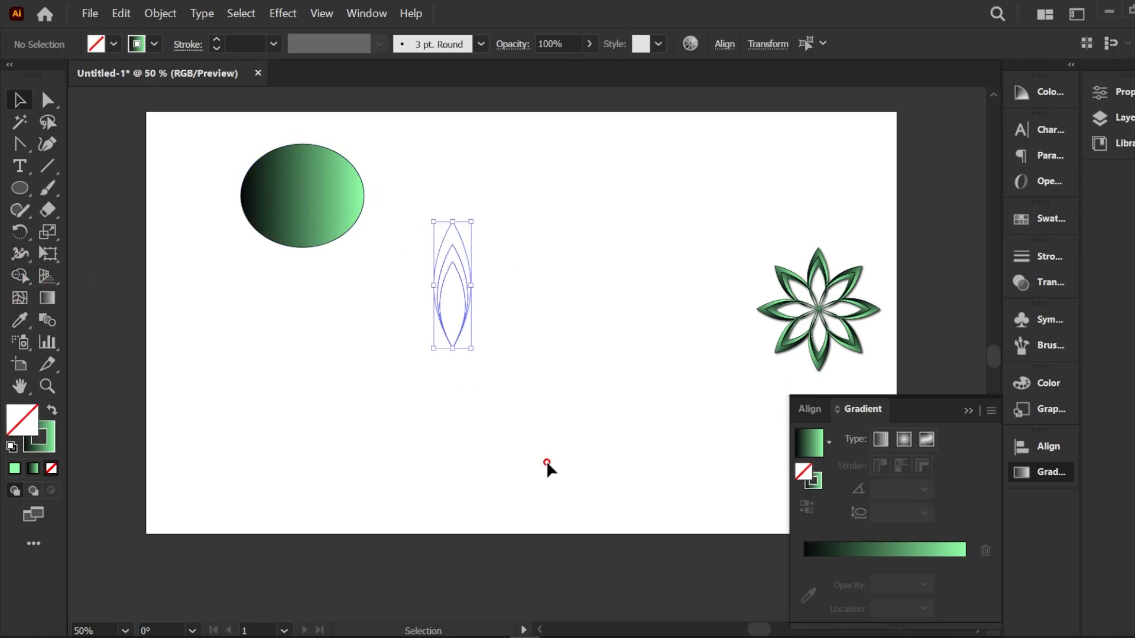
click(24, 275)
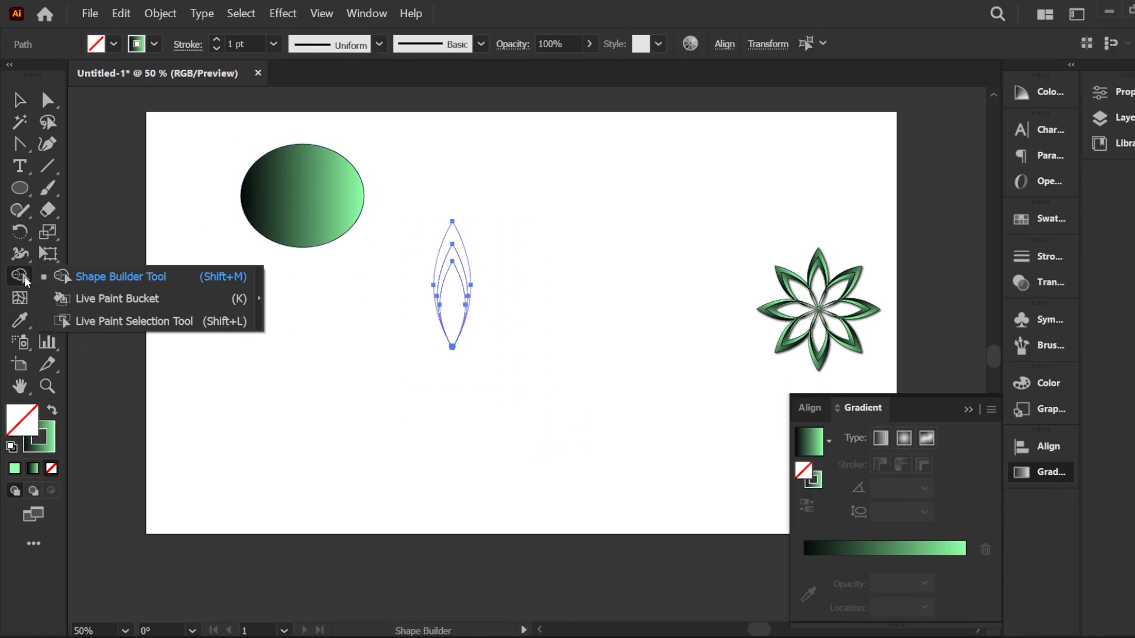
click(101, 277)
click(19, 321)
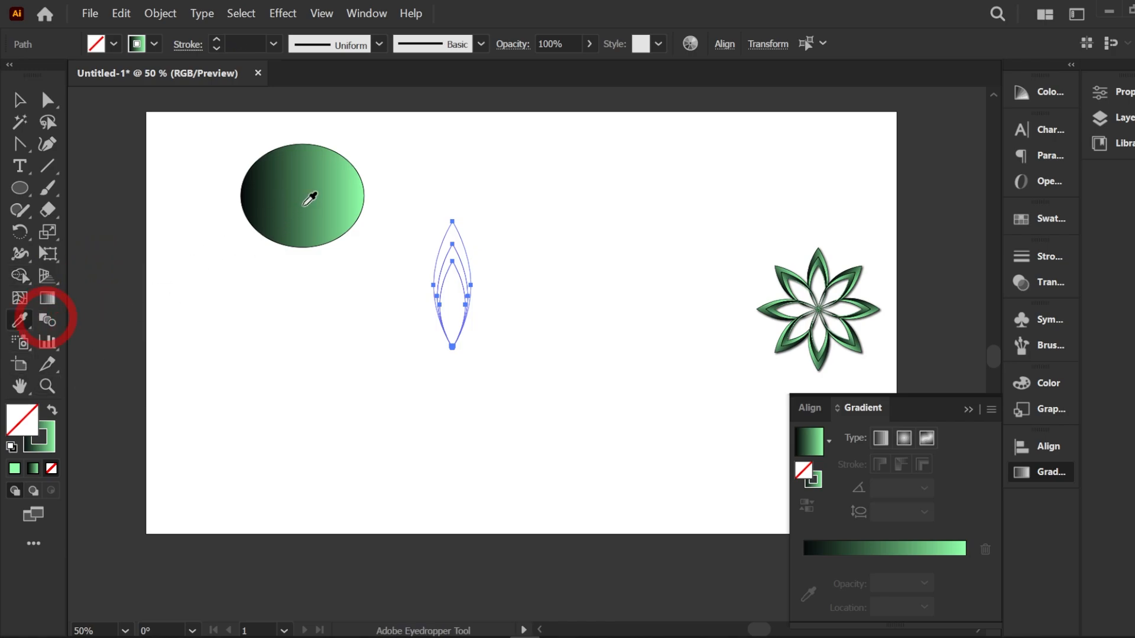
click(307, 194)
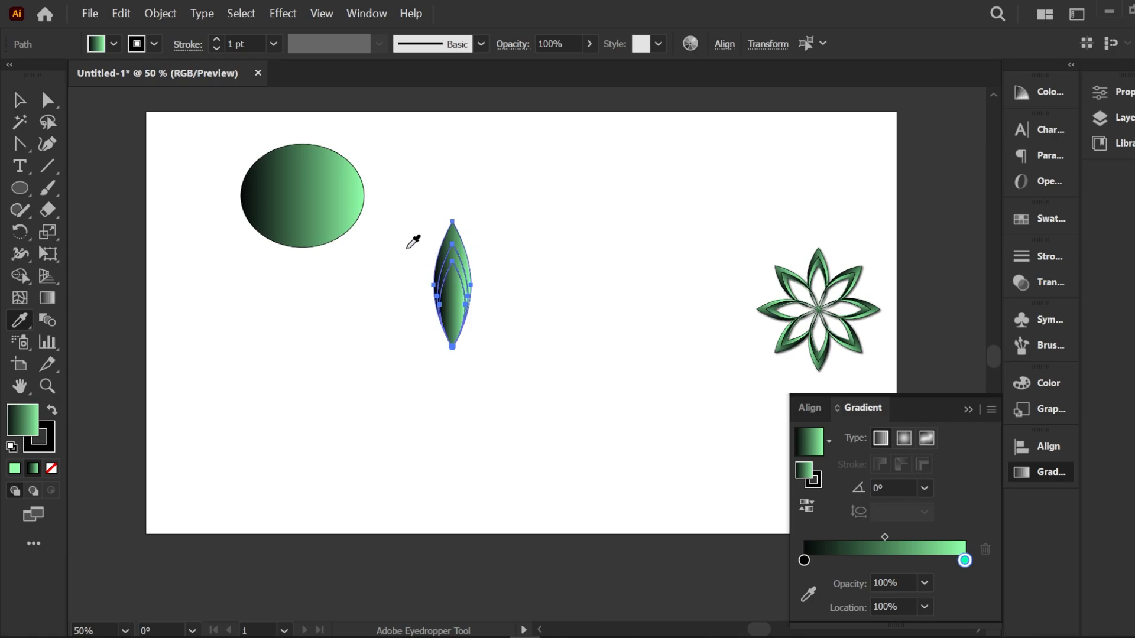
click(52, 468)
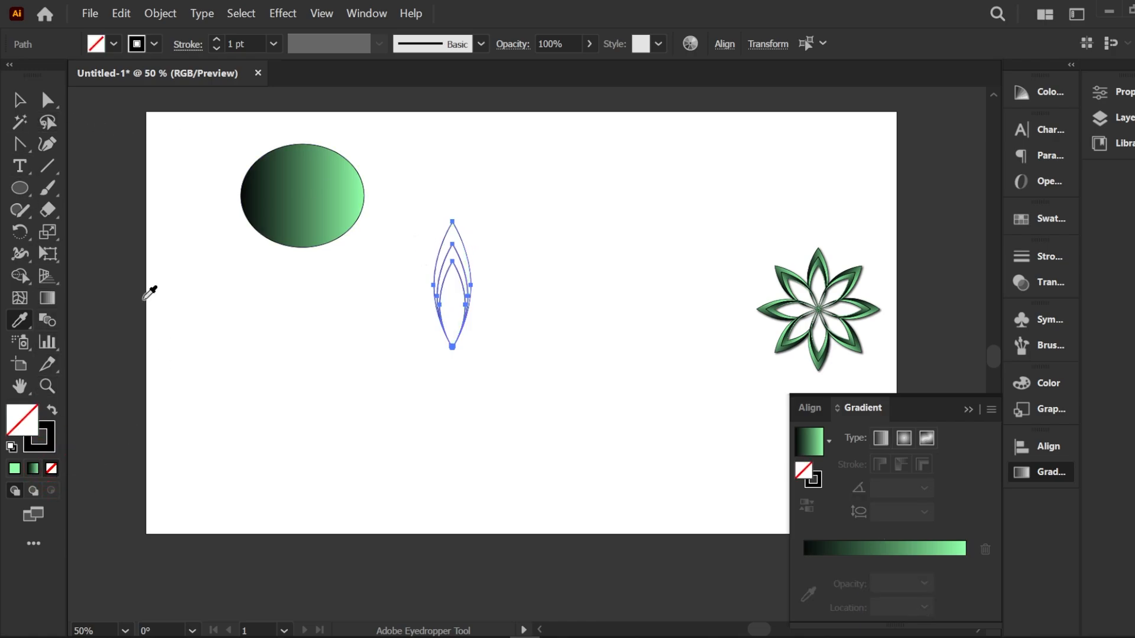
Apply the Shape Builder to the middle petal region and sample the ellipse's gradient onto all three petal shapes
click(21, 274)
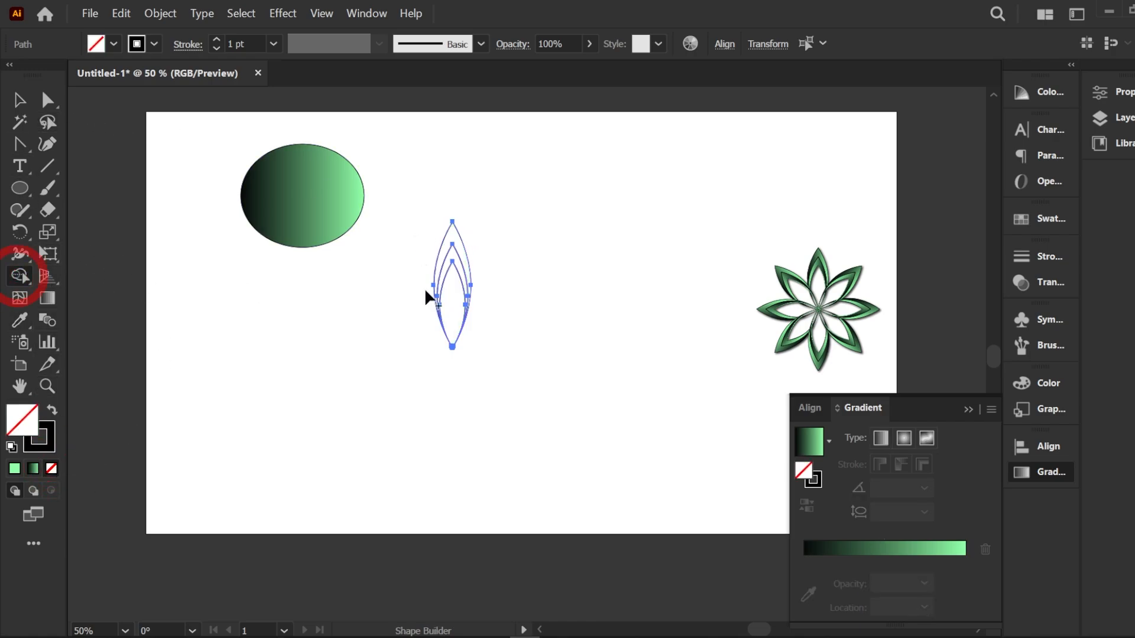
click(452, 259)
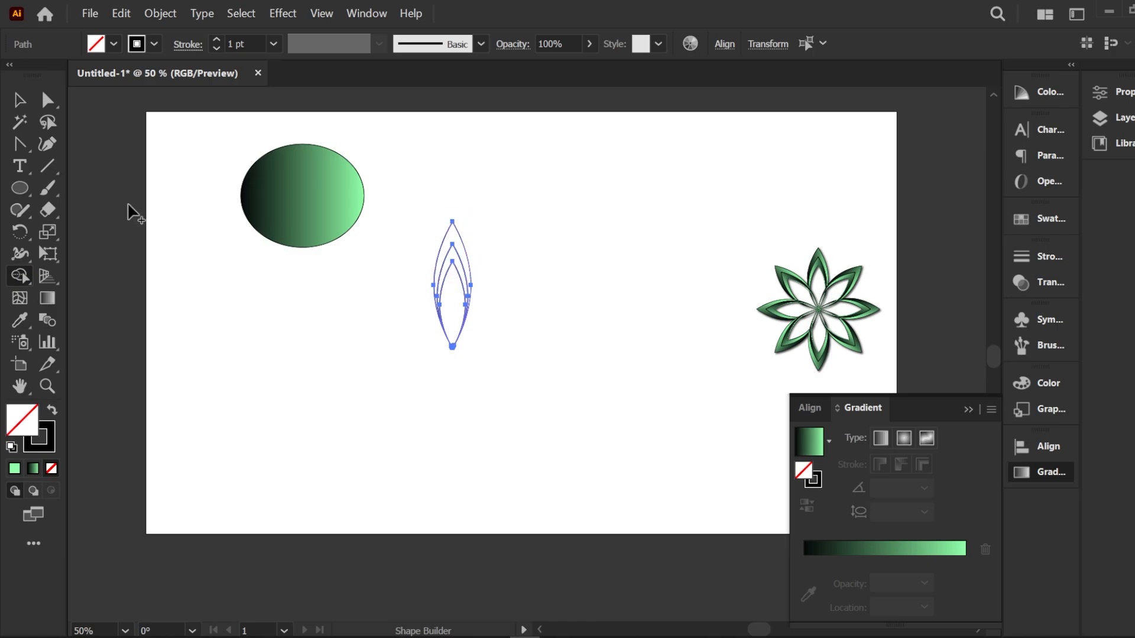
click(20, 320)
click(300, 189)
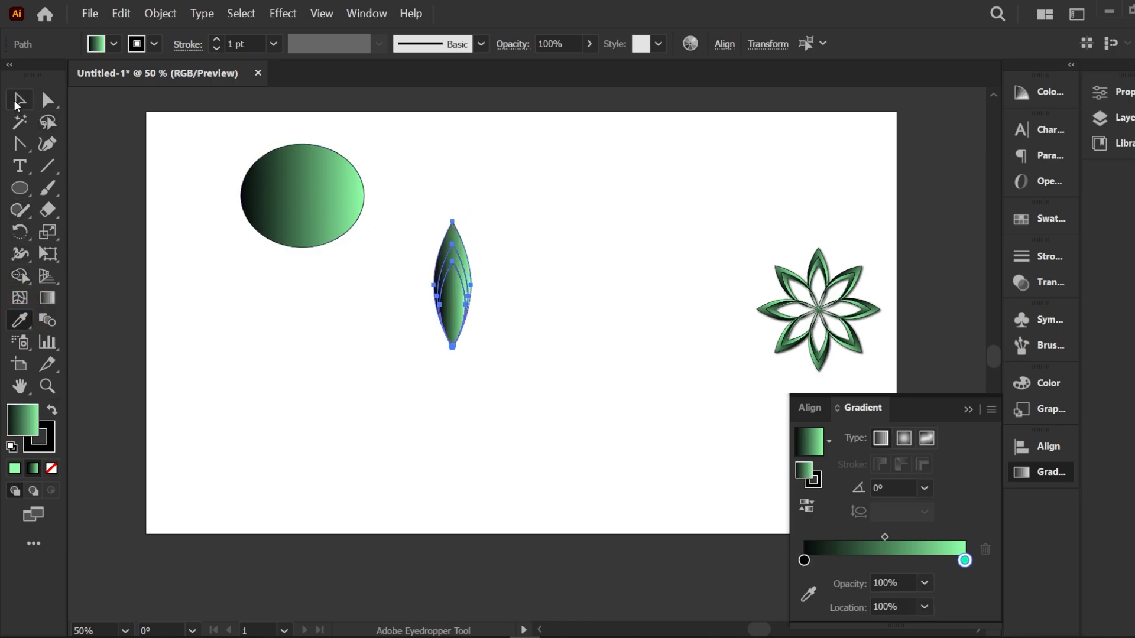
Remove the fill from the outermost and innermost petal shapes
click(17, 101)
click(219, 242)
click(452, 236)
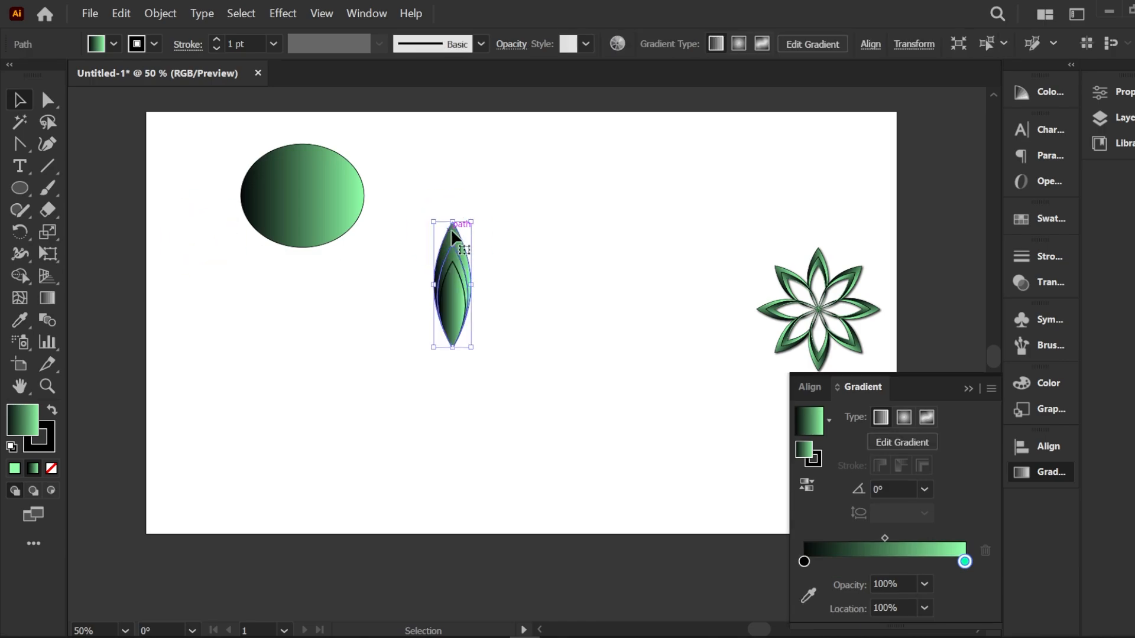
click(504, 259)
click(453, 232)
click(54, 469)
click(462, 316)
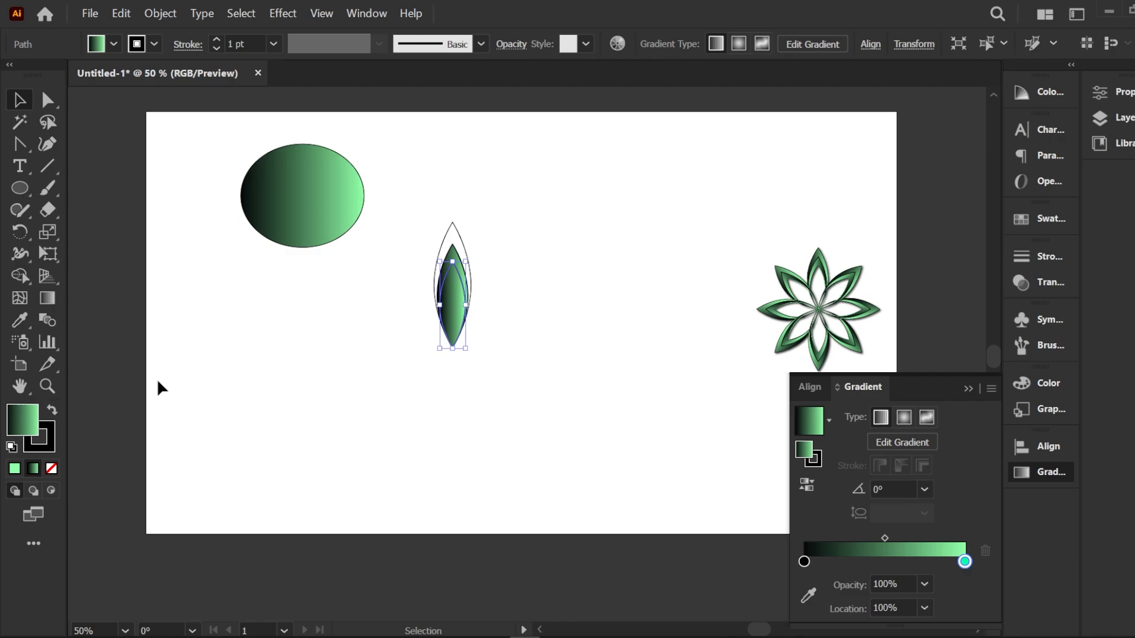
click(57, 467)
click(501, 303)
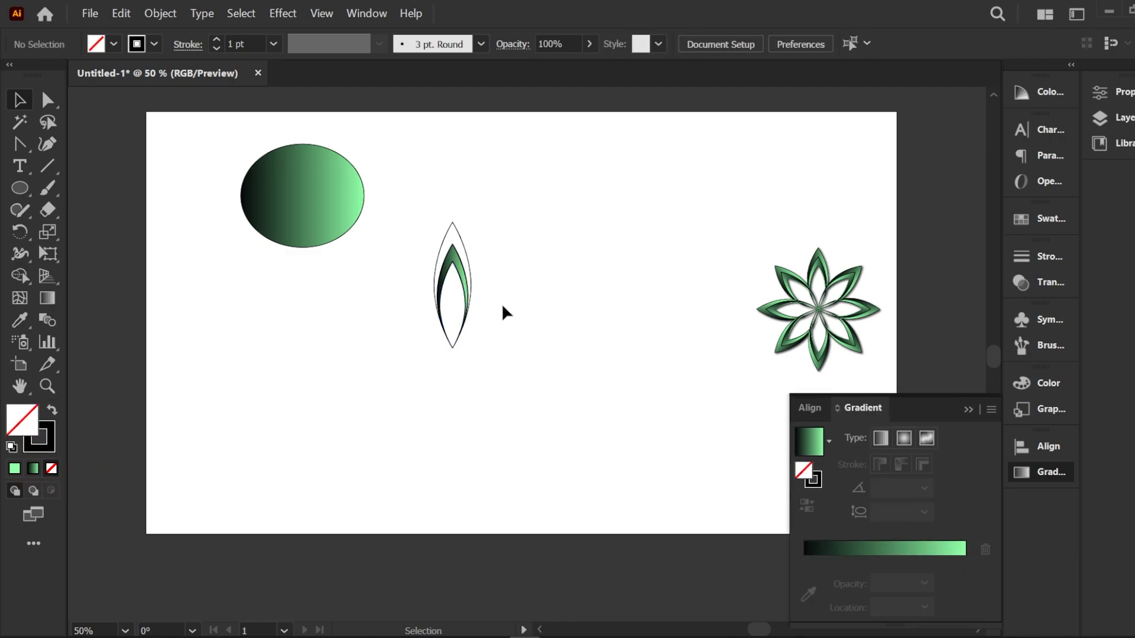
Select the outermost petal region and fill it with the gradient sampled from the ellipse
click(463, 243)
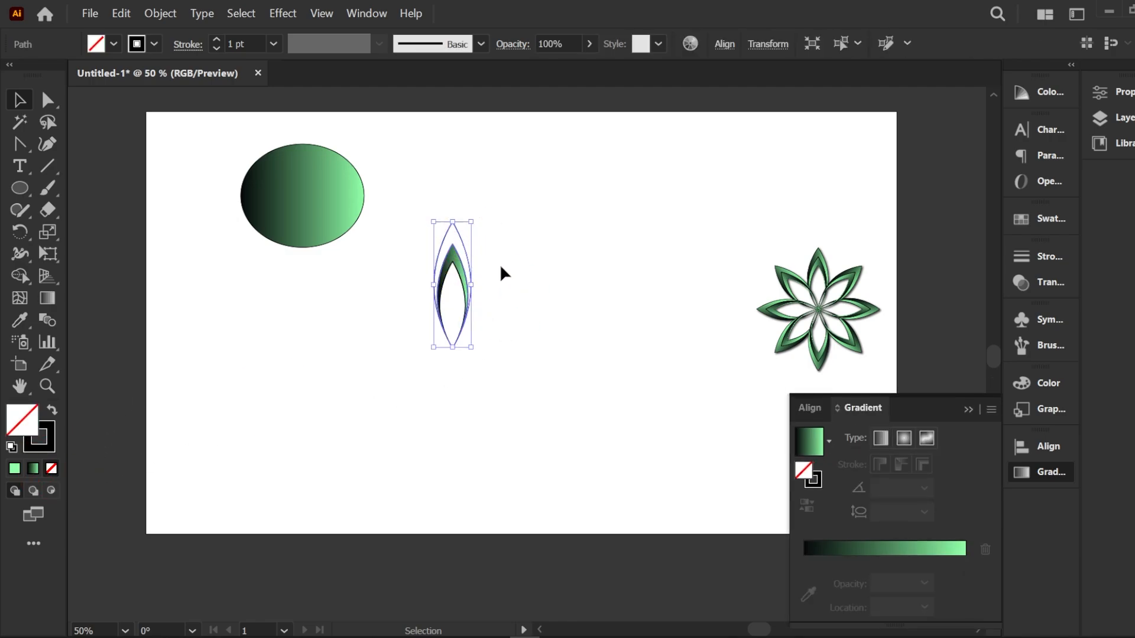
click(486, 262)
click(462, 241)
click(497, 239)
click(459, 233)
click(487, 234)
click(465, 240)
click(19, 320)
click(312, 187)
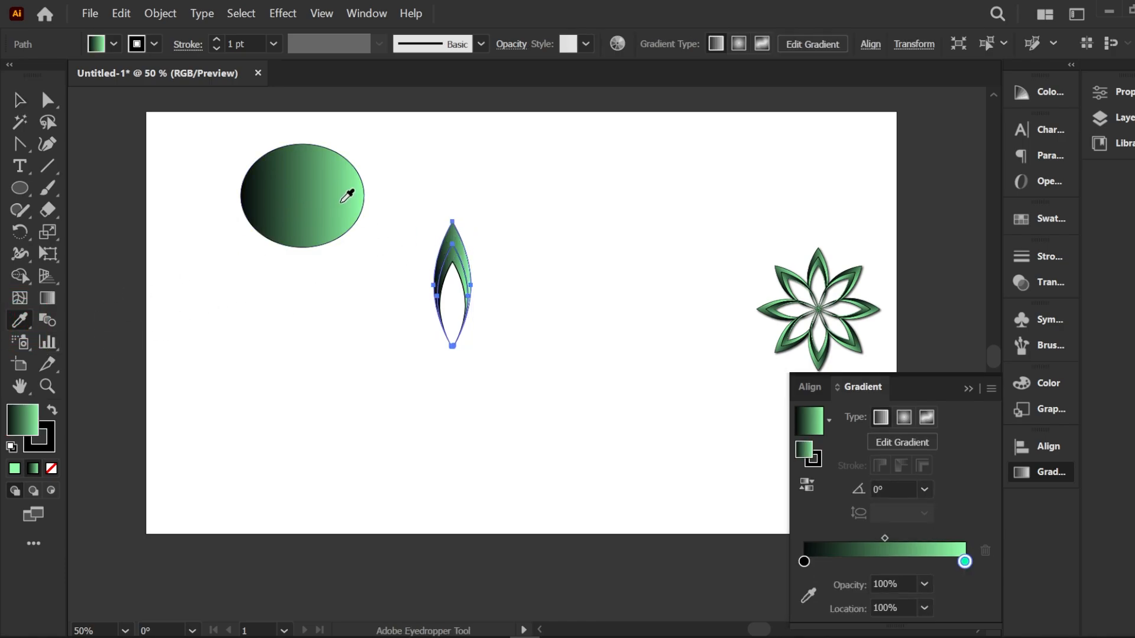
Reverse the gradient fill of the outermost petal region so its light end comes first, and deselect it
click(20, 100)
click(266, 285)
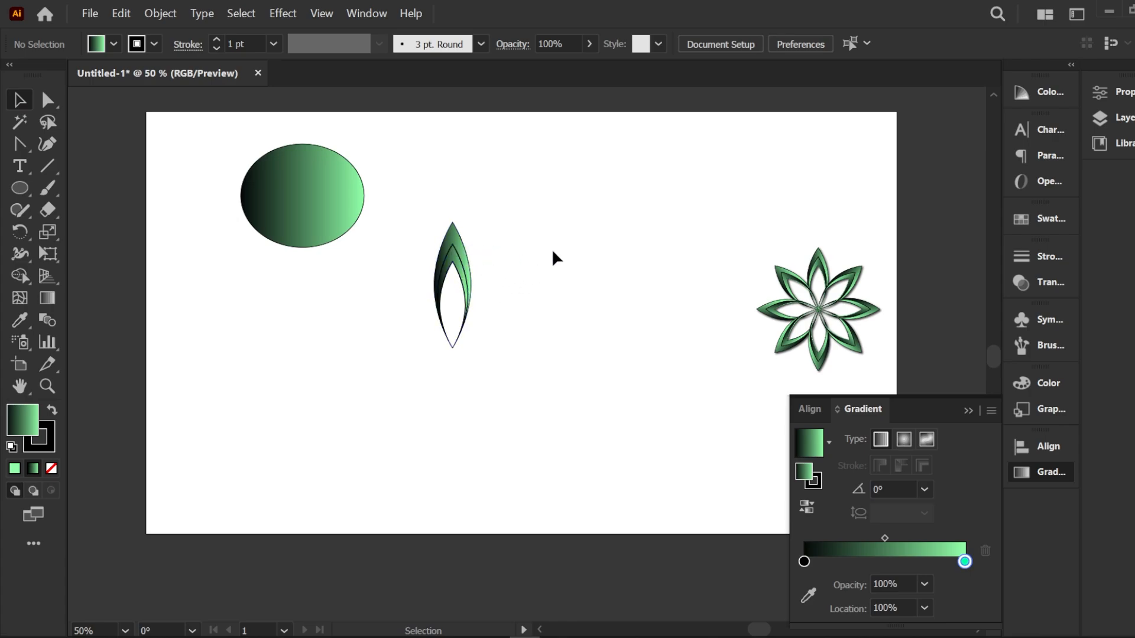
click(527, 238)
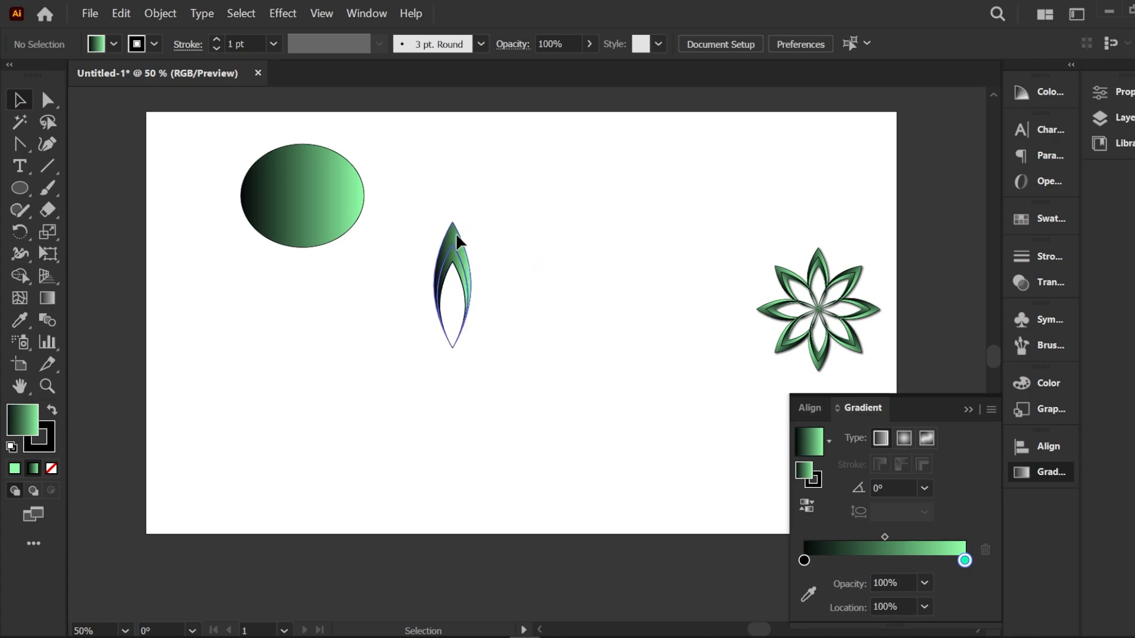
click(456, 233)
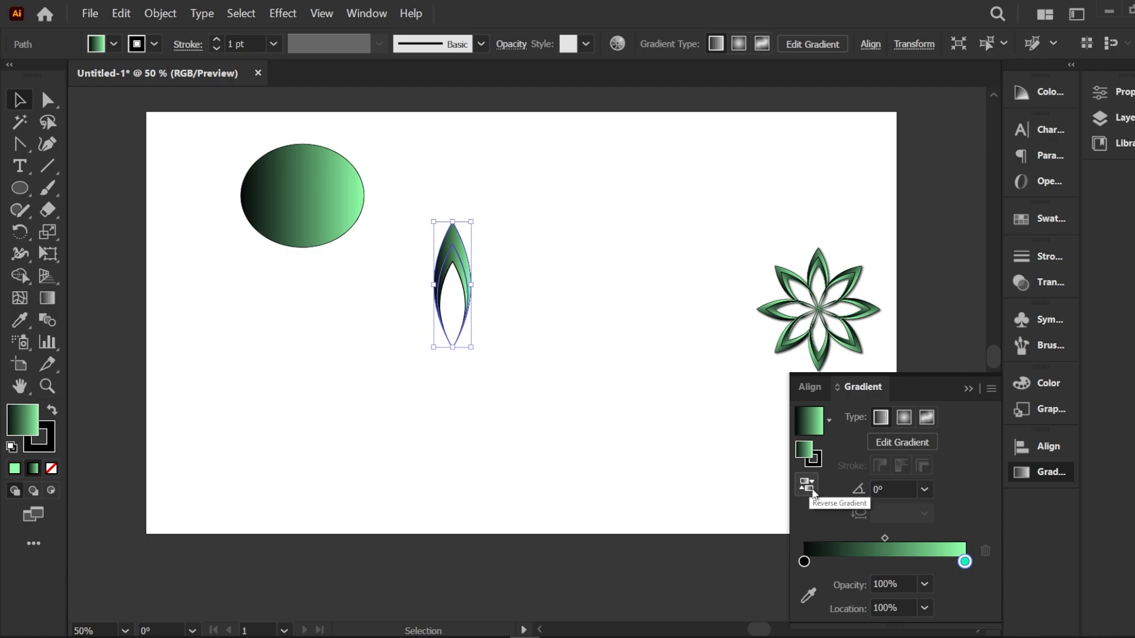
click(811, 492)
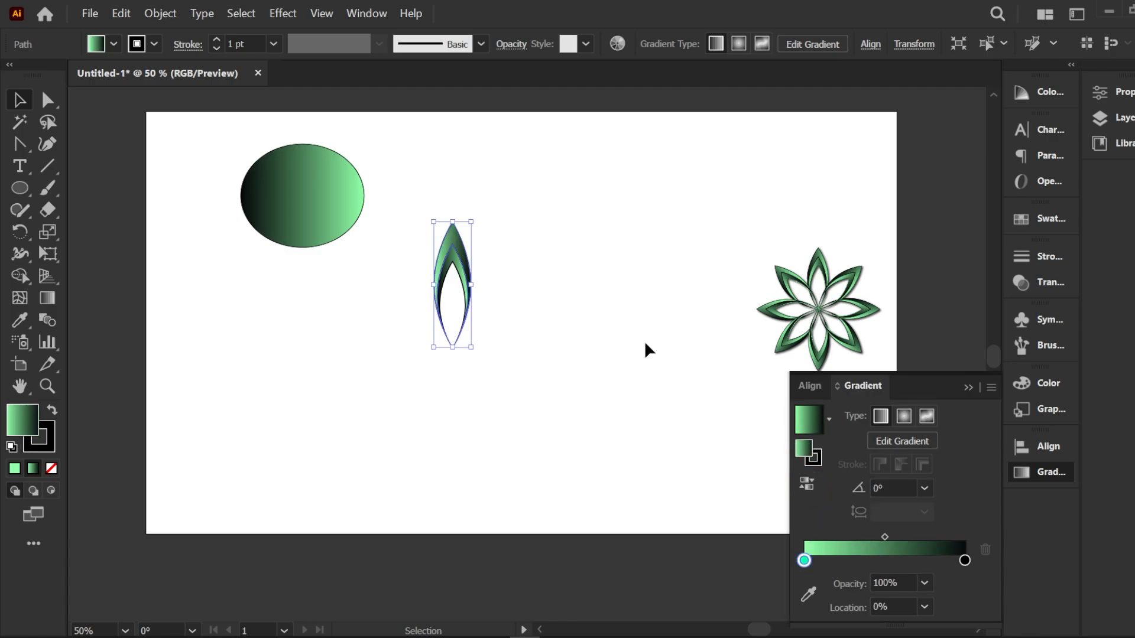
click(626, 324)
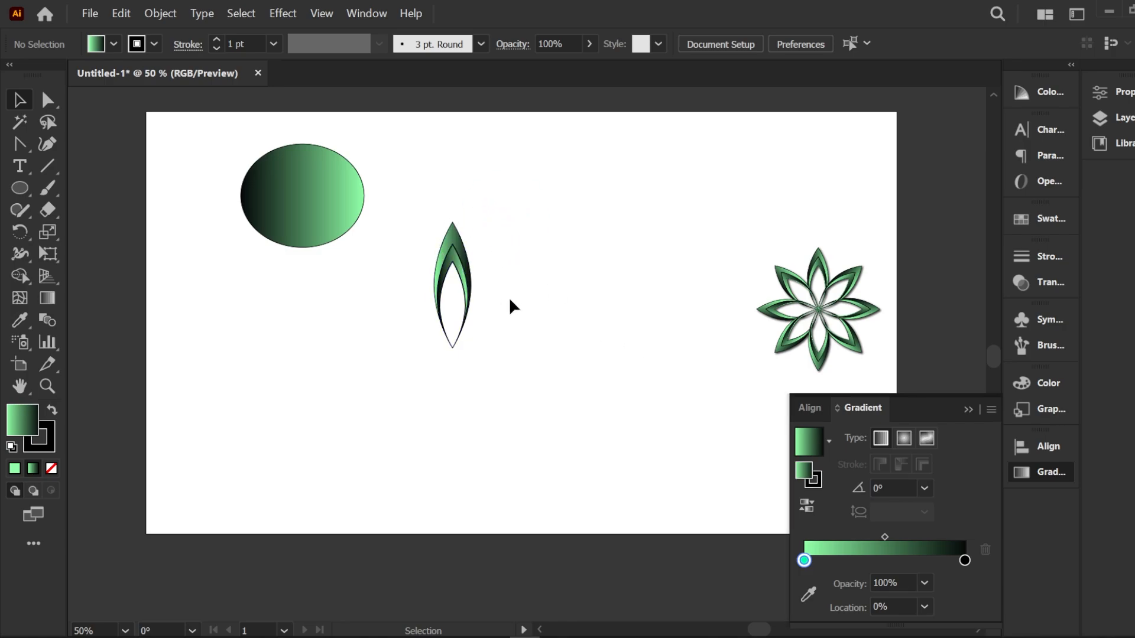
Group all the nested petal shapes into one object
drag(420, 195, 532, 402)
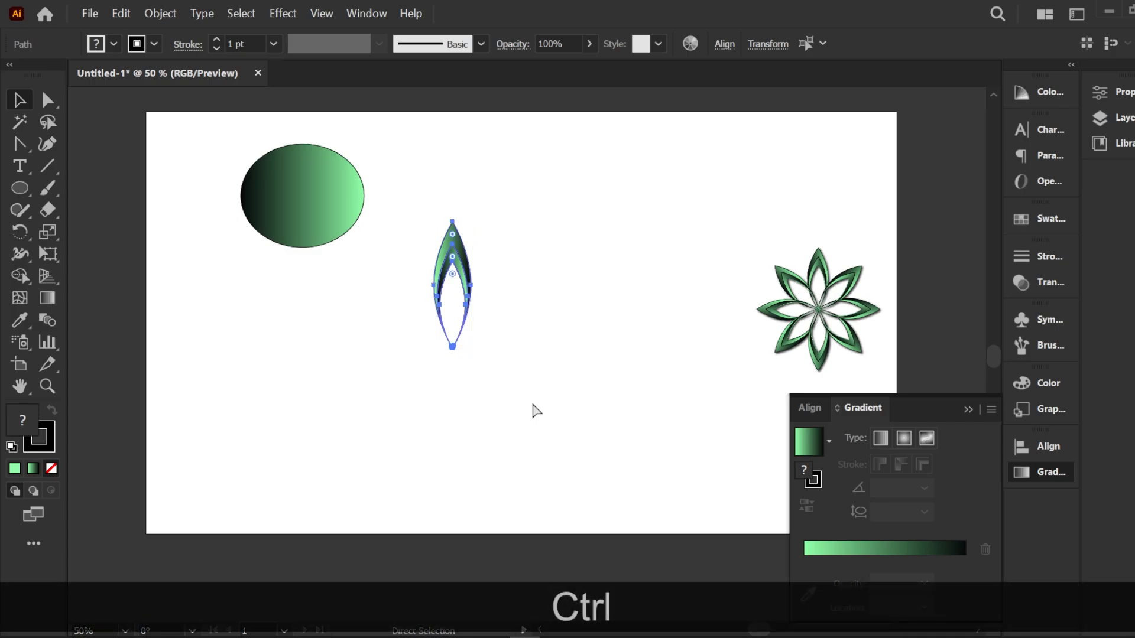
key(ctrl+g)
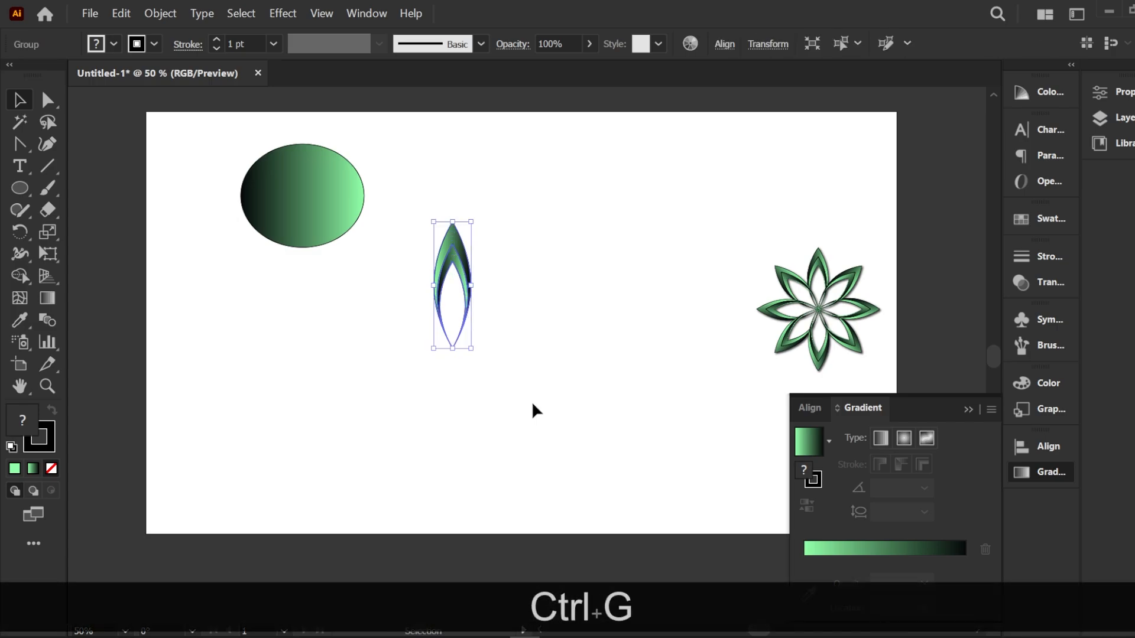
click(532, 355)
Create a rotated copy of the petal group about its lower tip using an angle of 360/8
click(454, 242)
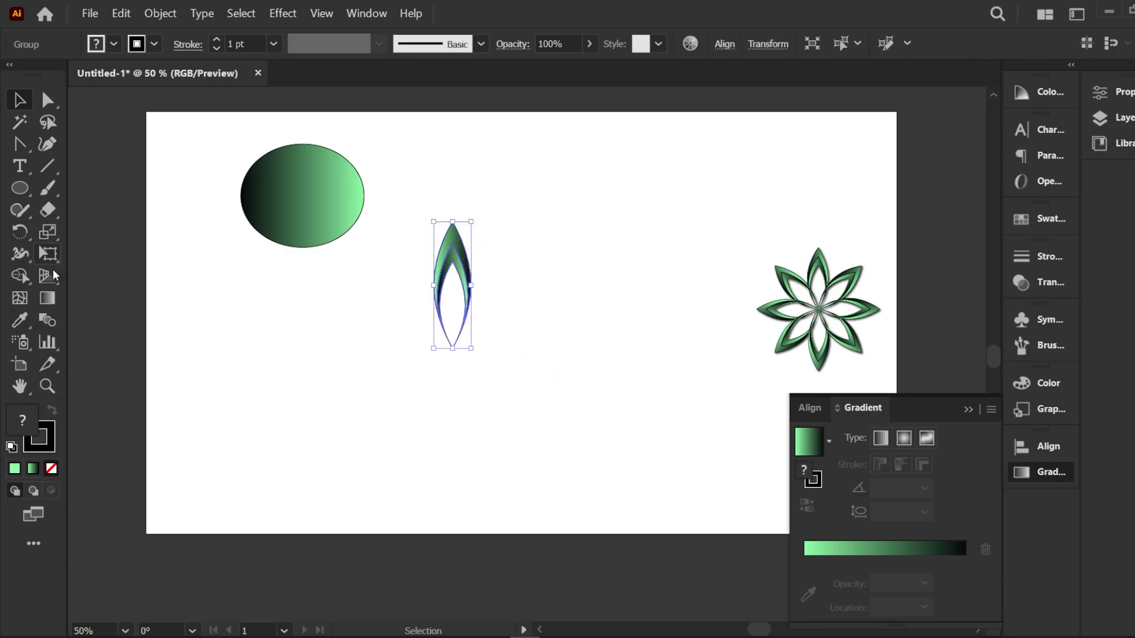
drag(19, 231, 98, 233)
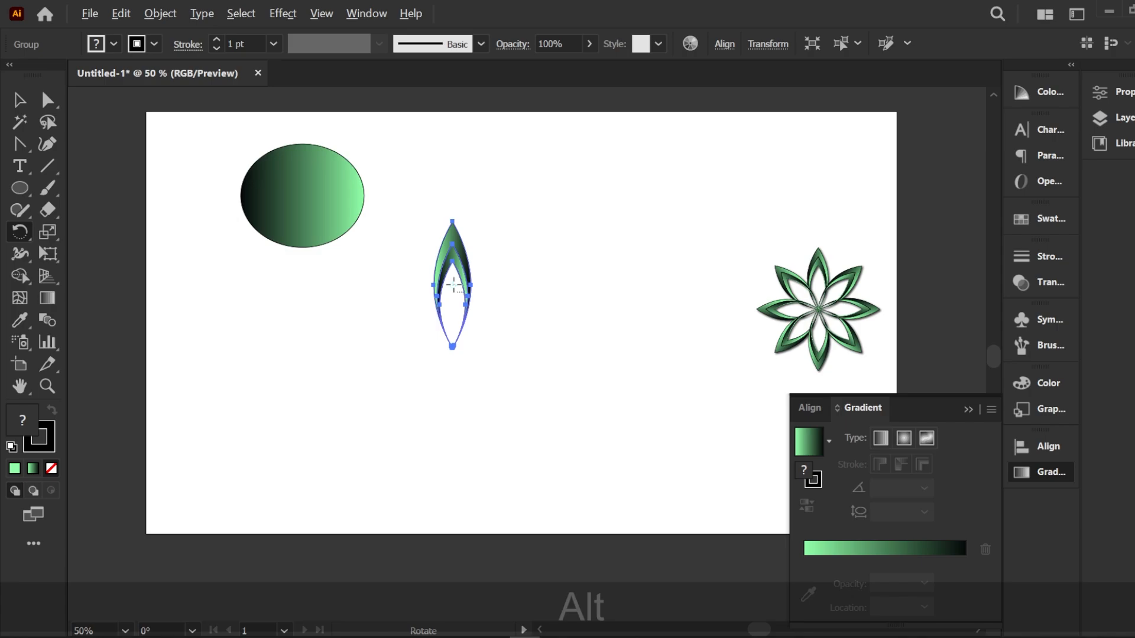
alt+click(451, 346)
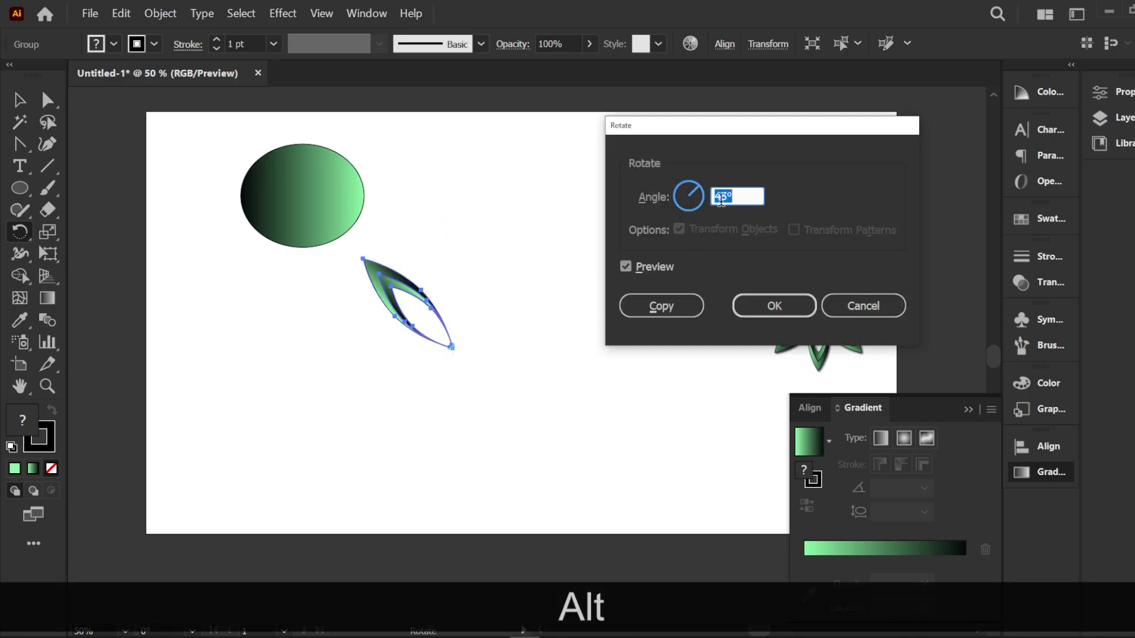
text(360)
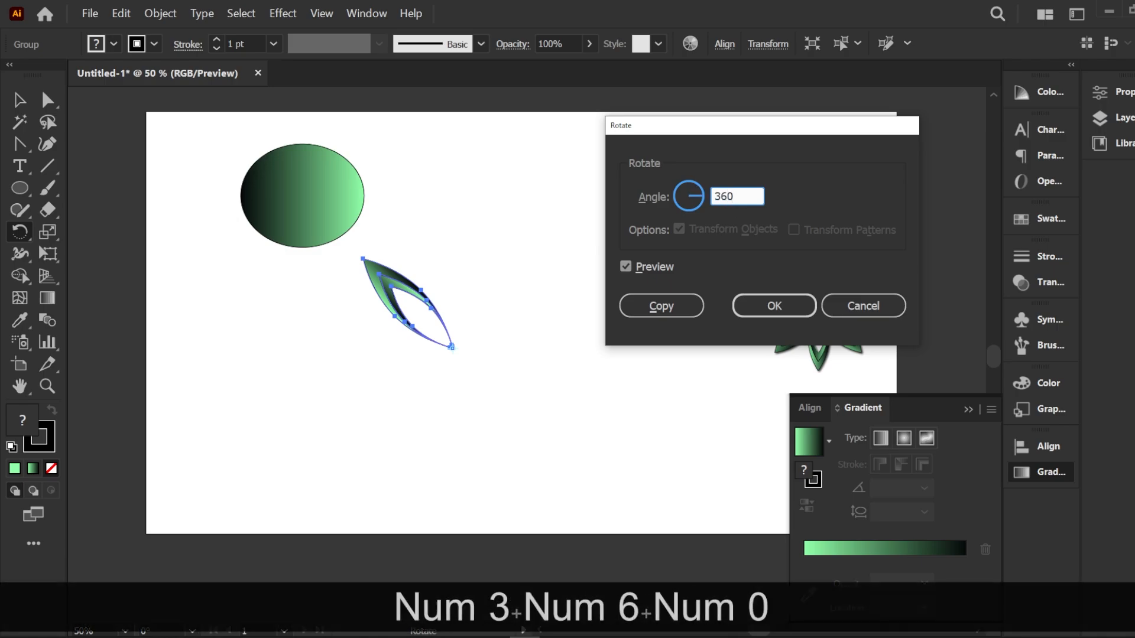
text(/)
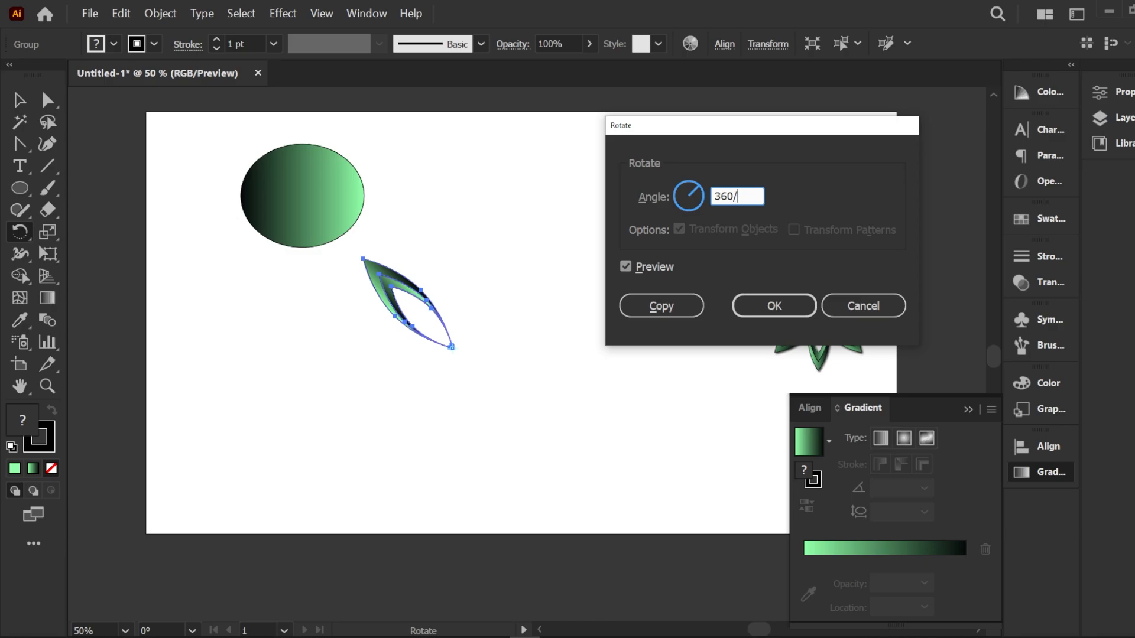
text(8)
click(654, 309)
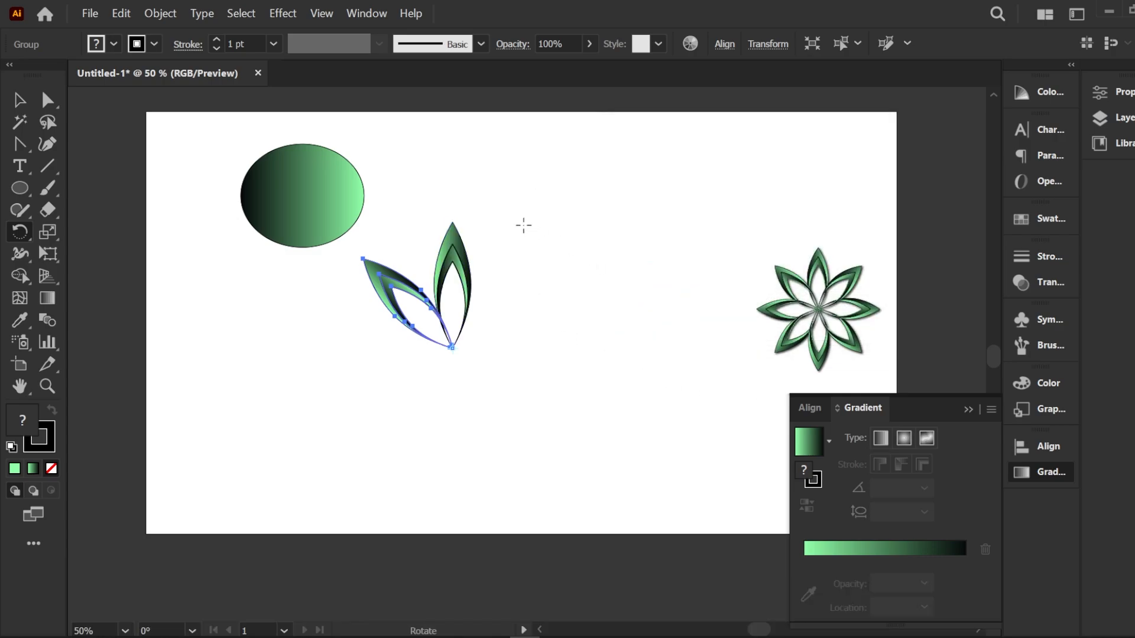
Repeat the rotated copy six more times to complete the eight-petal flower
key(ctrl+d)
key(ctrl+d)
key(ctrl+d)
key(ctrl+d)
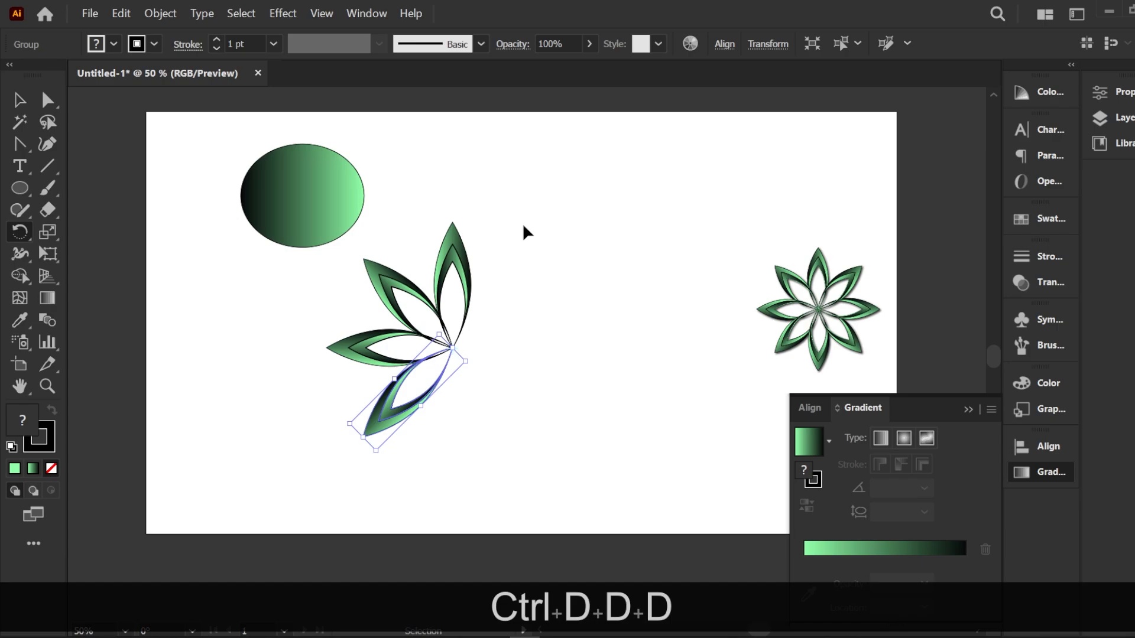
key(ctrl+d)
key(ctrl+d)
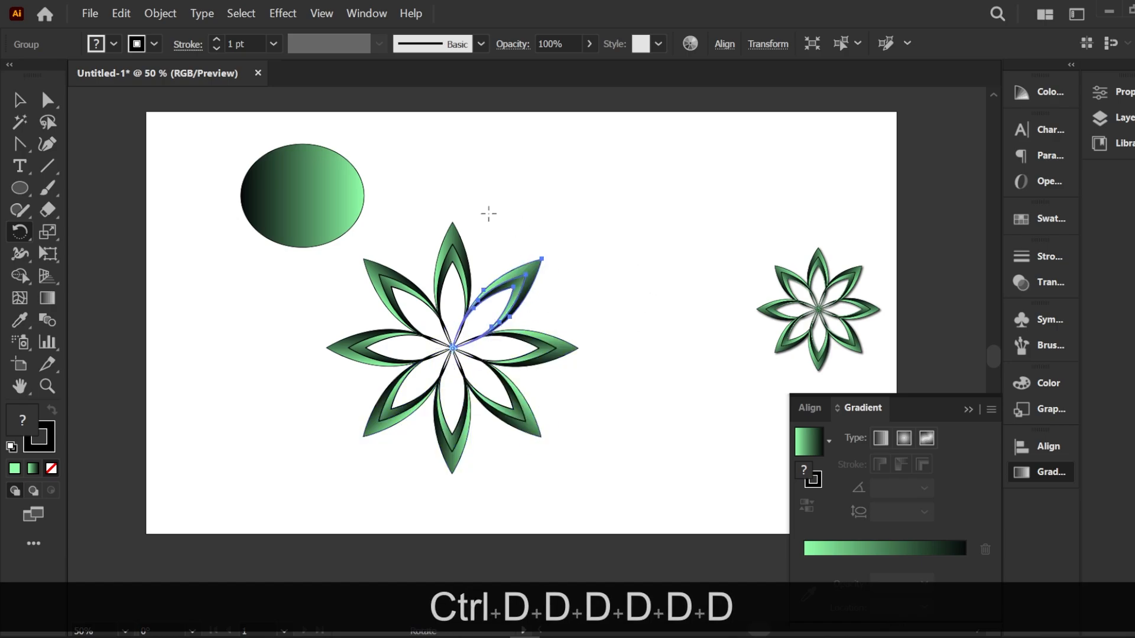
Delete the gradient-filled ellipse used as the colour source
click(24, 100)
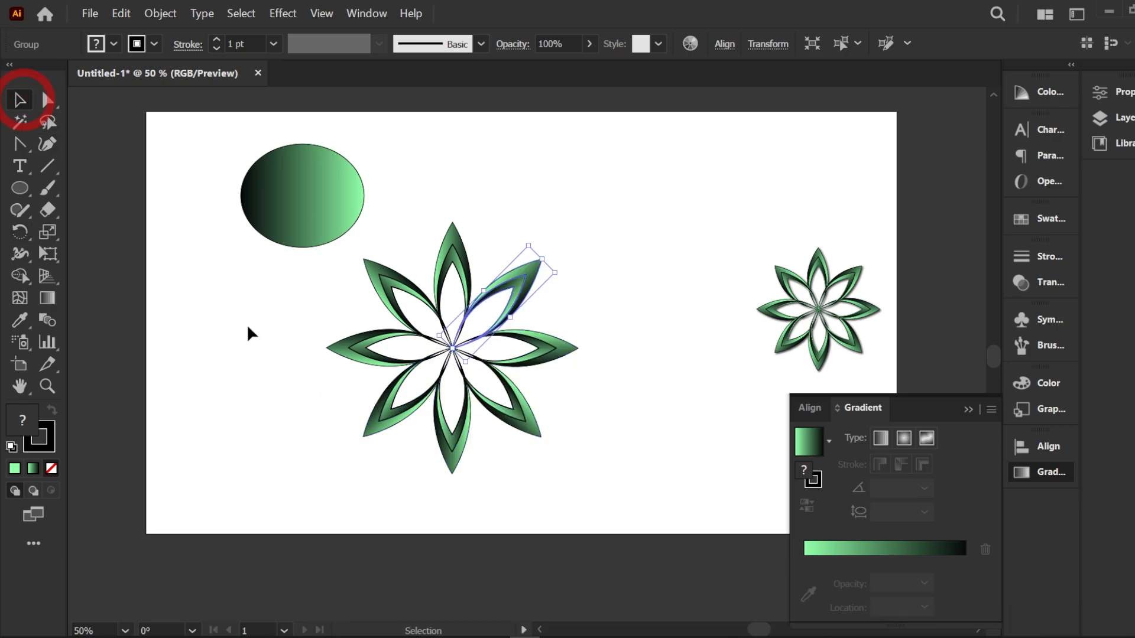
click(283, 207)
key(BackSpace)
Move the whole flower to the middle of the artboard and collapse the Gradient settings
drag(258, 219, 626, 522)
drag(463, 356, 516, 319)
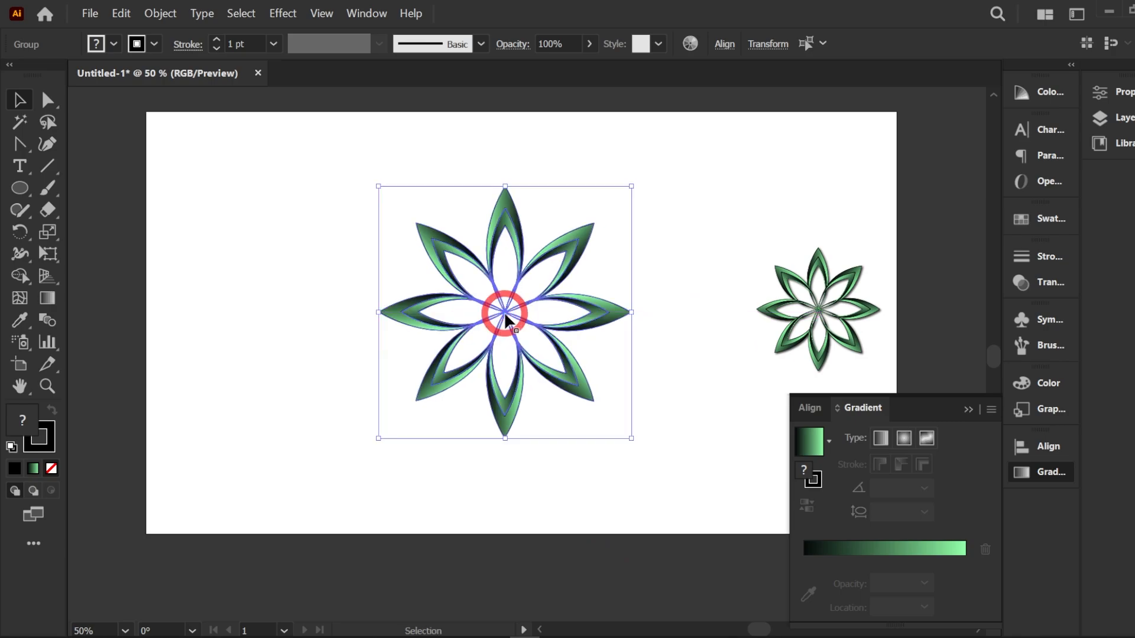
click(657, 208)
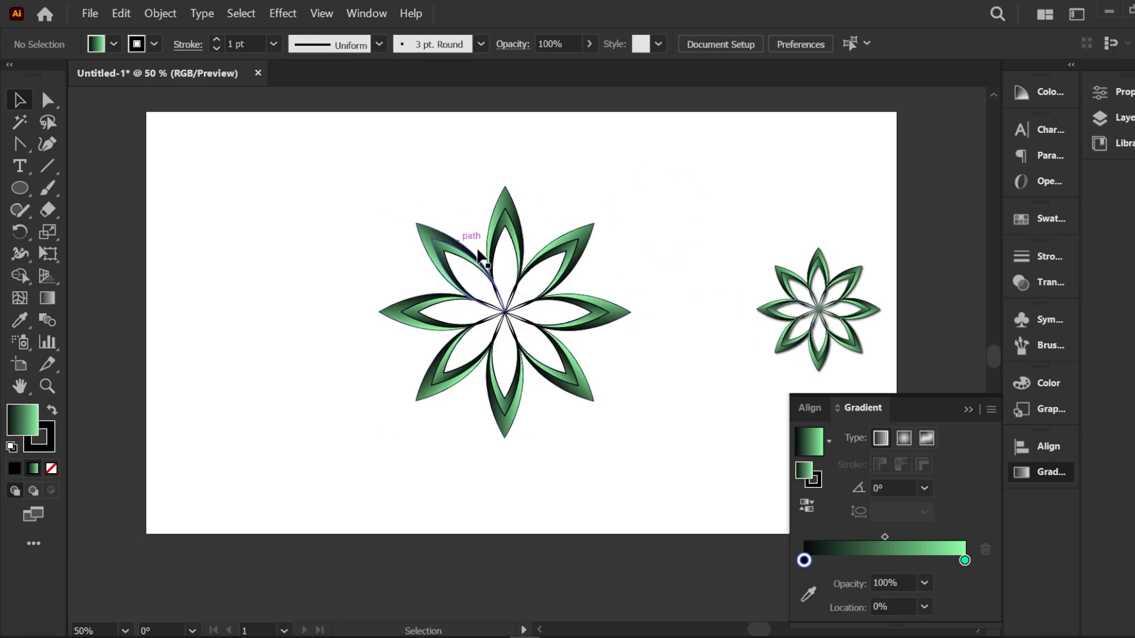
click(968, 409)
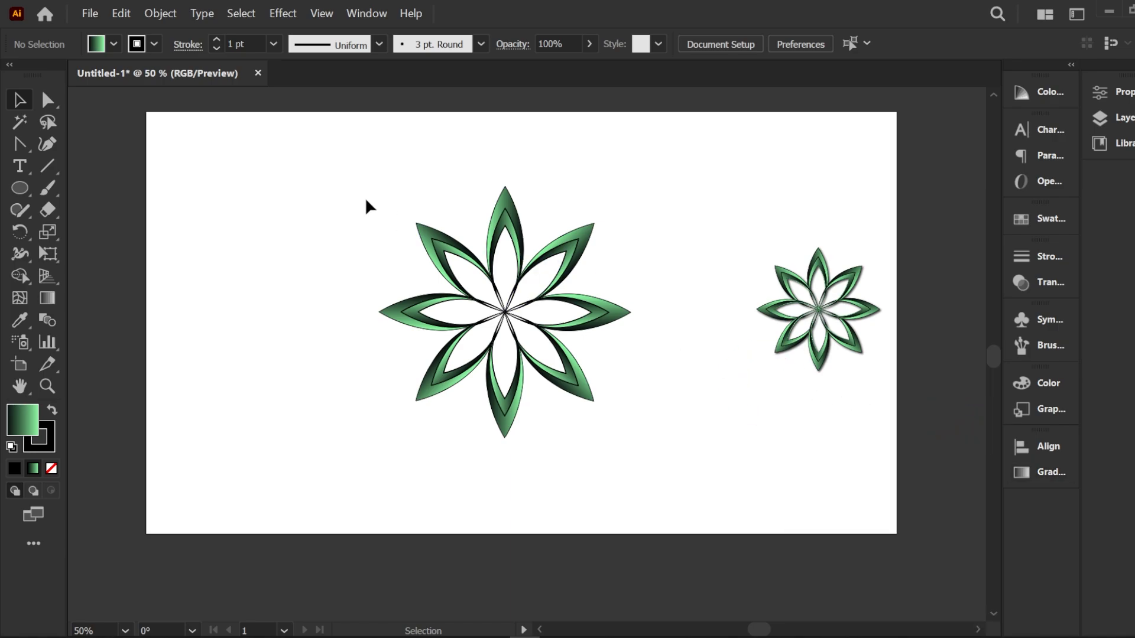
Group all eight petals into a single flower object and keep it selected
drag(299, 169, 677, 457)
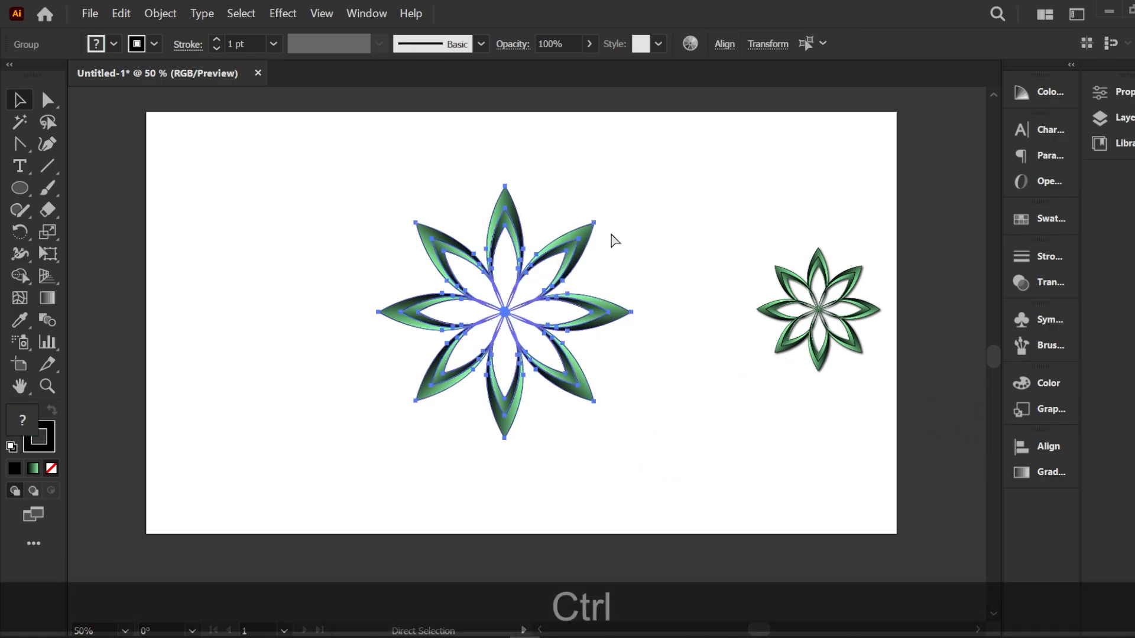
key(ctrl+g)
right_click(516, 235)
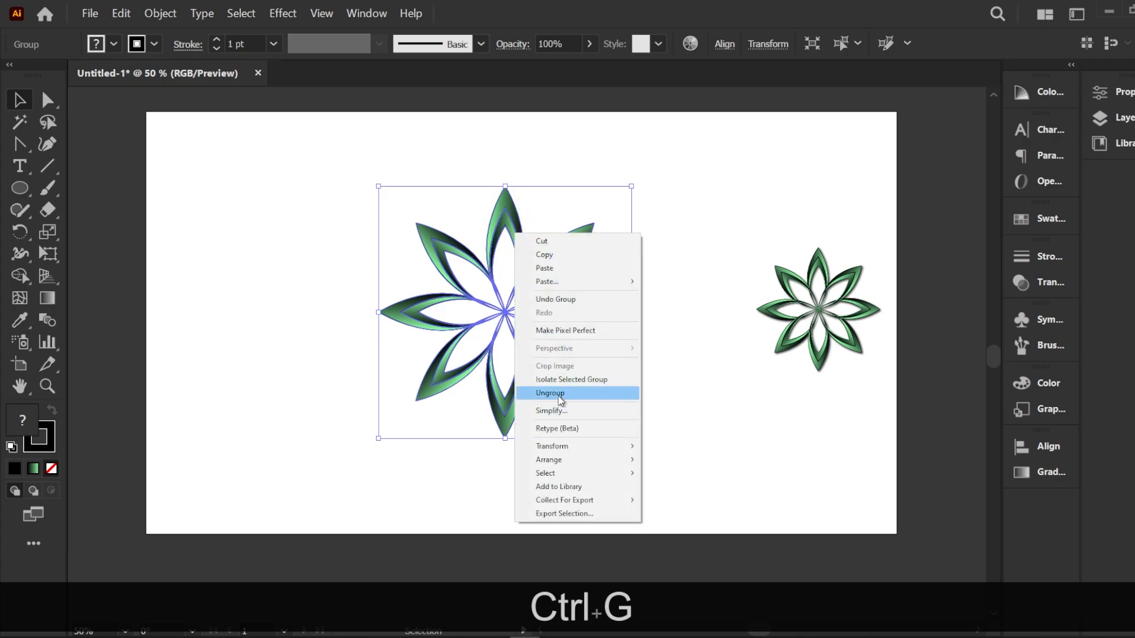
click(561, 205)
click(502, 211)
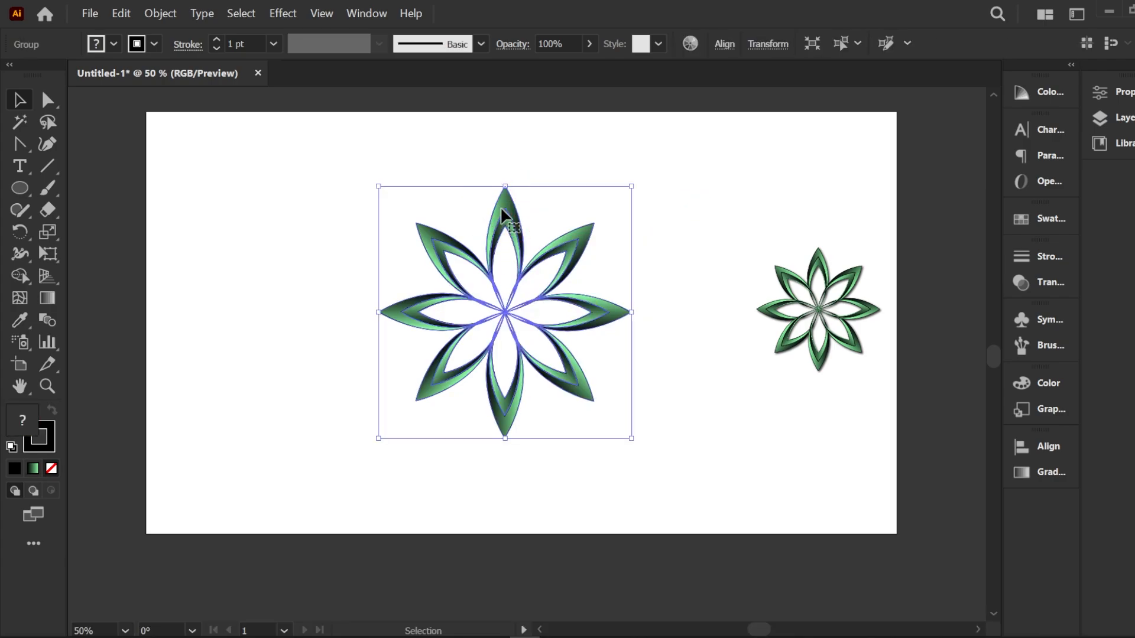
Apply a Drop Shadow effect to the flower group with Multiply mode, 75% opacity, 7 px X and Y offsets and 5 px blur
click(284, 14)
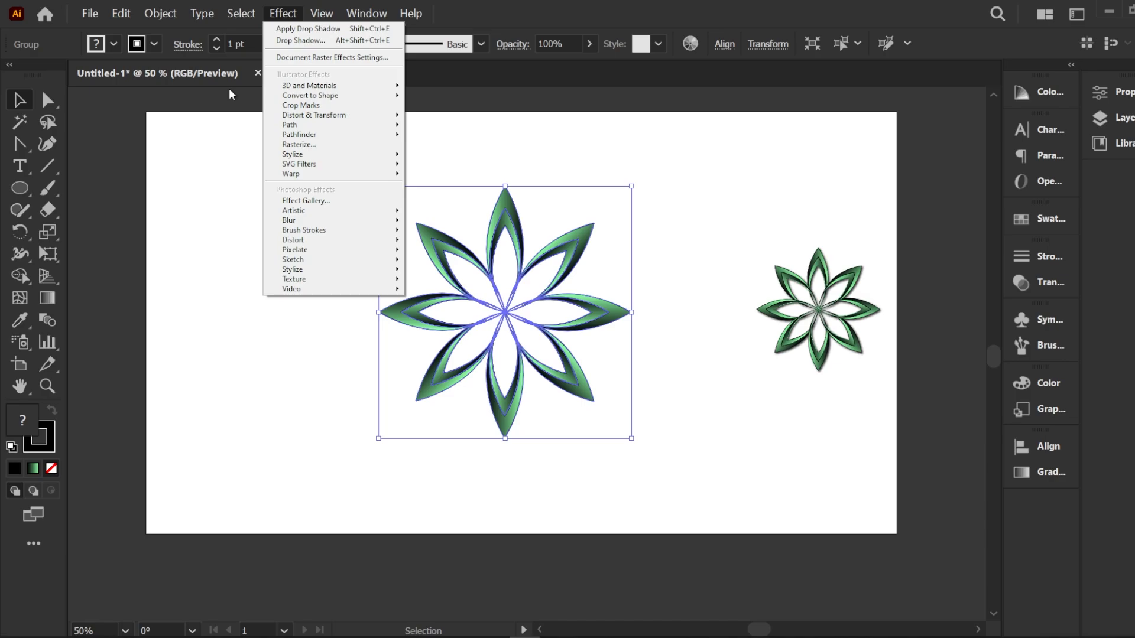
mouse_move(299, 158)
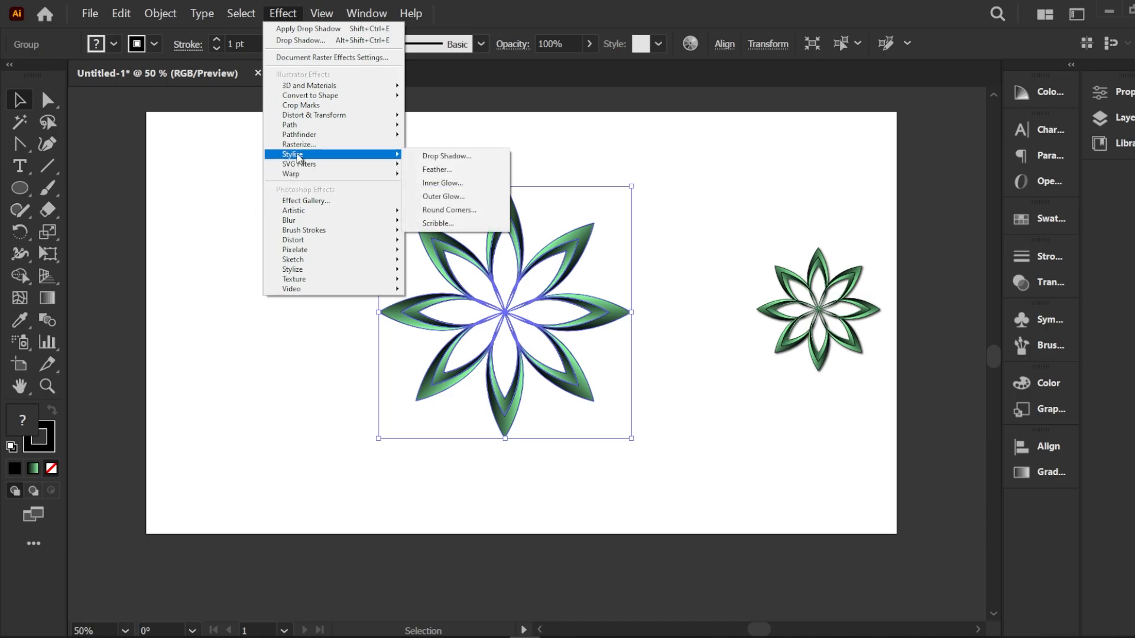
click(448, 157)
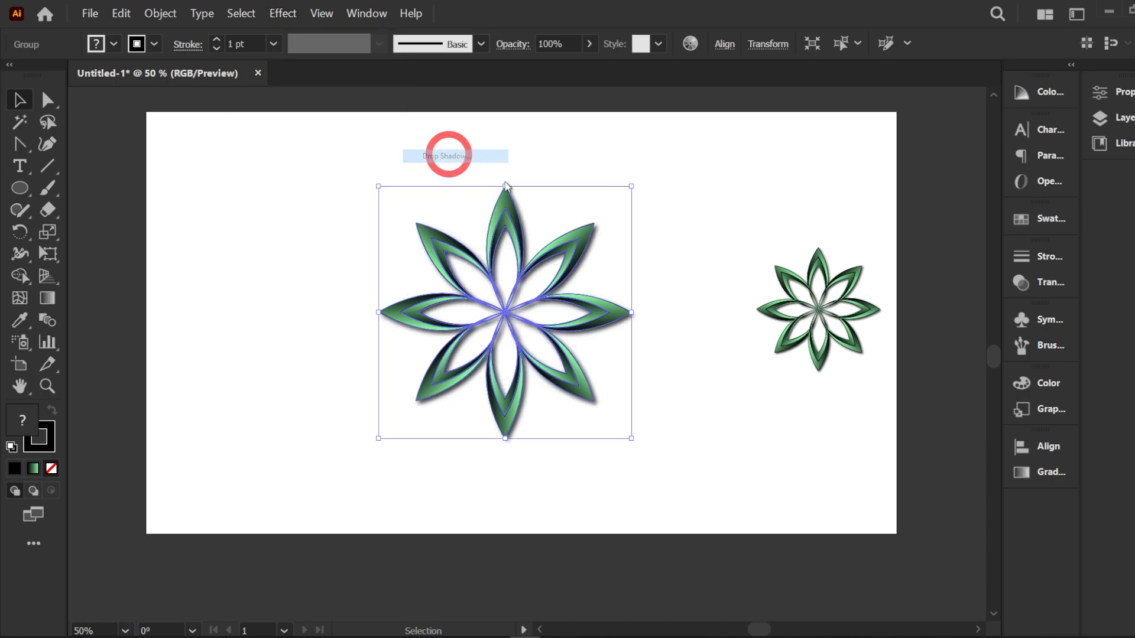
drag(585, 394, 264, 237)
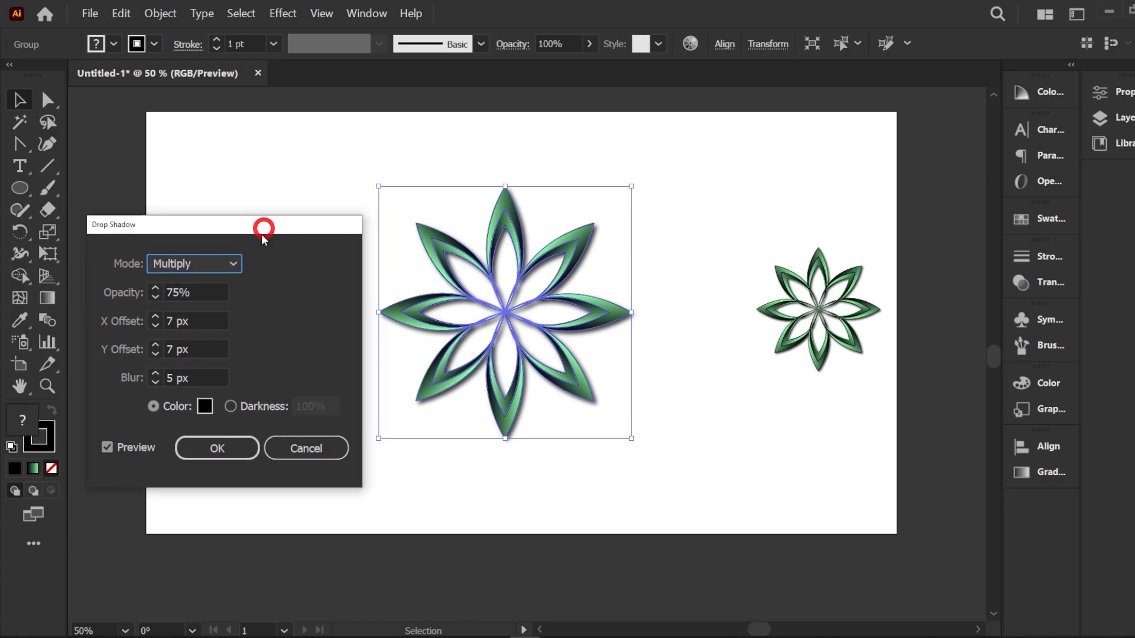
click(157, 295)
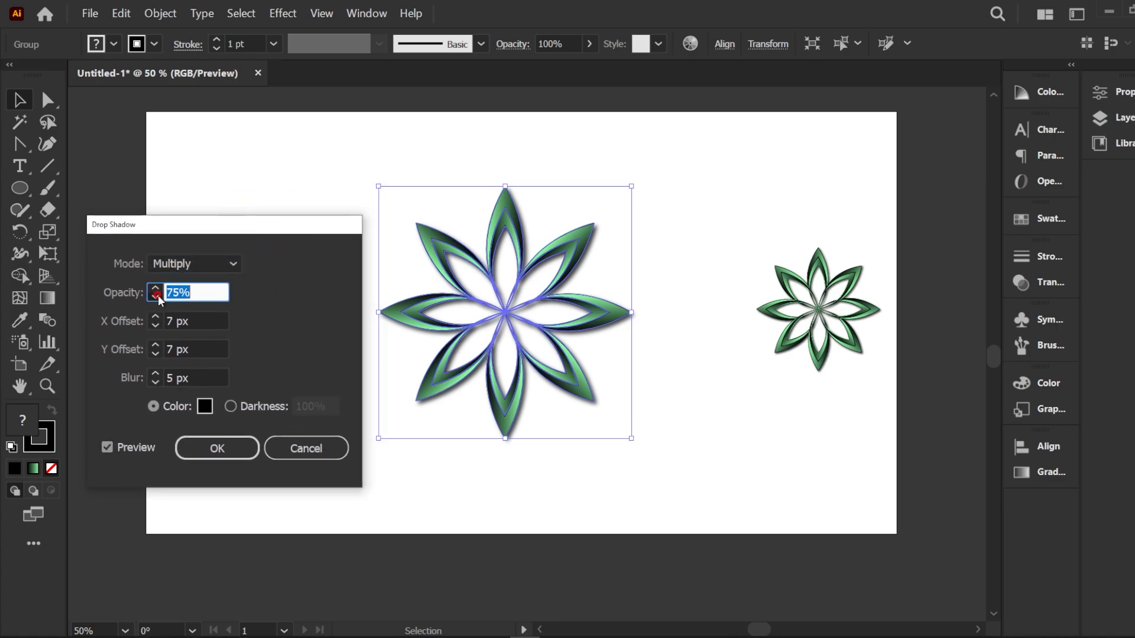
click(157, 289)
drag(188, 226, 203, 188)
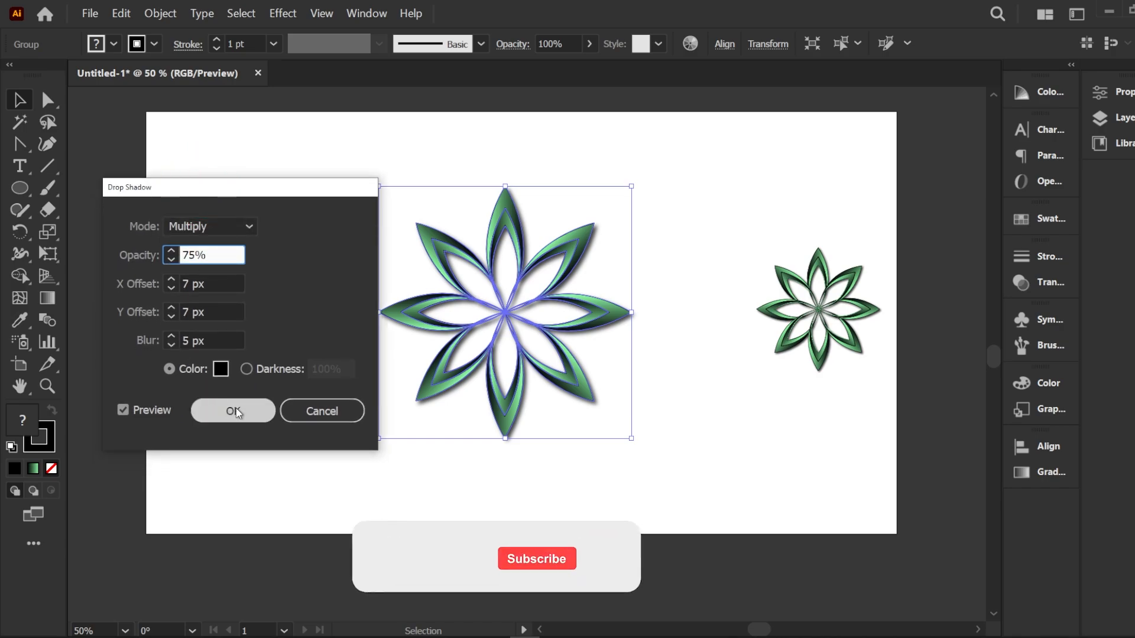